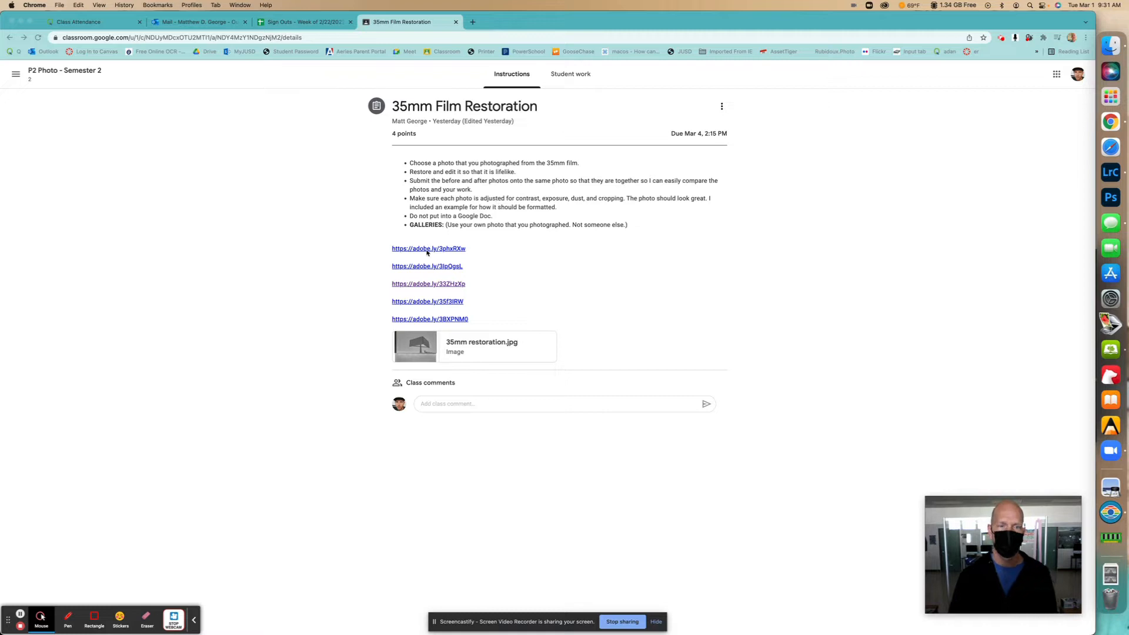
- Open the second adobe.ly gallery link from the 35mm Film Restoration assignment in a new tab
{"action": "left_click", "coordinate": [487, 265]}
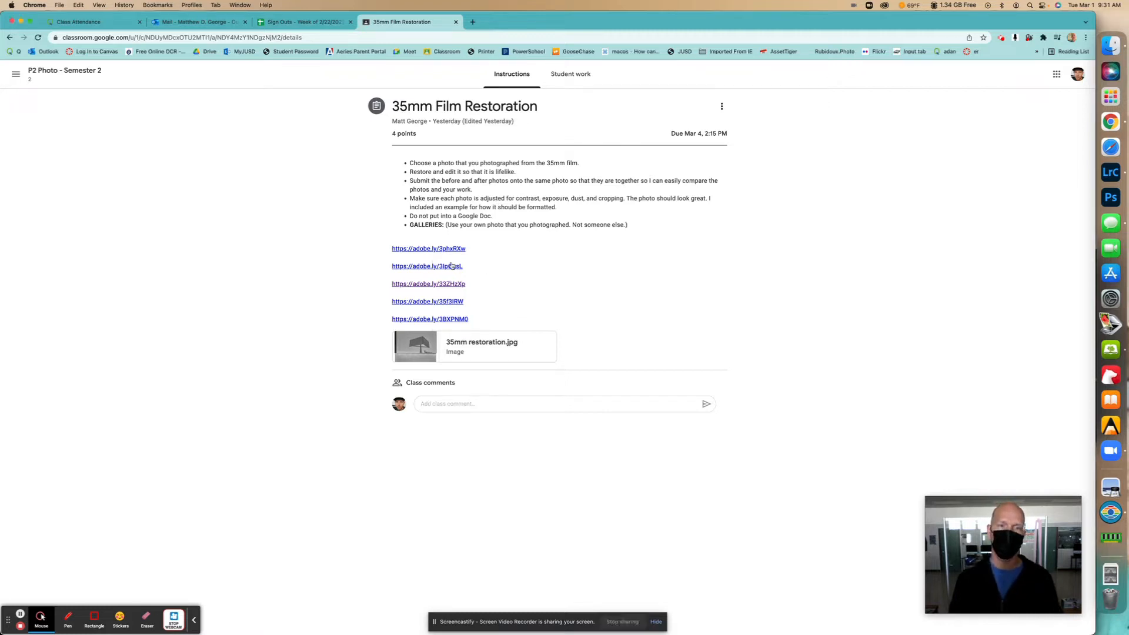
{"action": "left_click", "coordinate": [444, 266]}
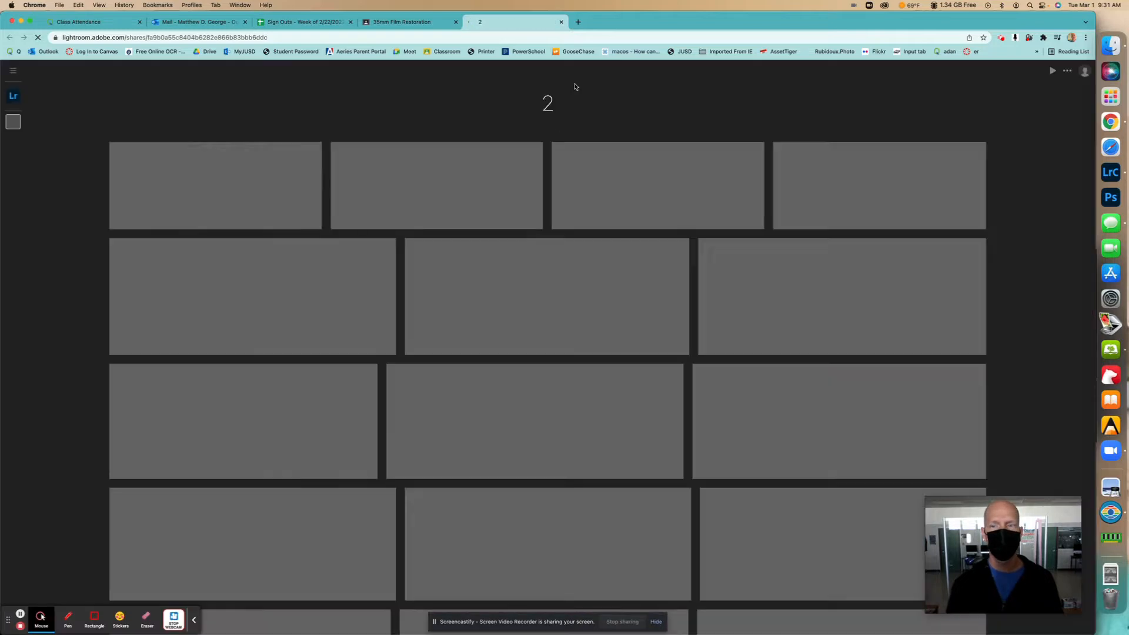
- Download the padlock photo from shared album '2' into Downloads as Untitled-57.jpeg
{"action": "scroll", "coordinate": [549, 268], "scroll_direction": "down", "scroll_amount": 5}
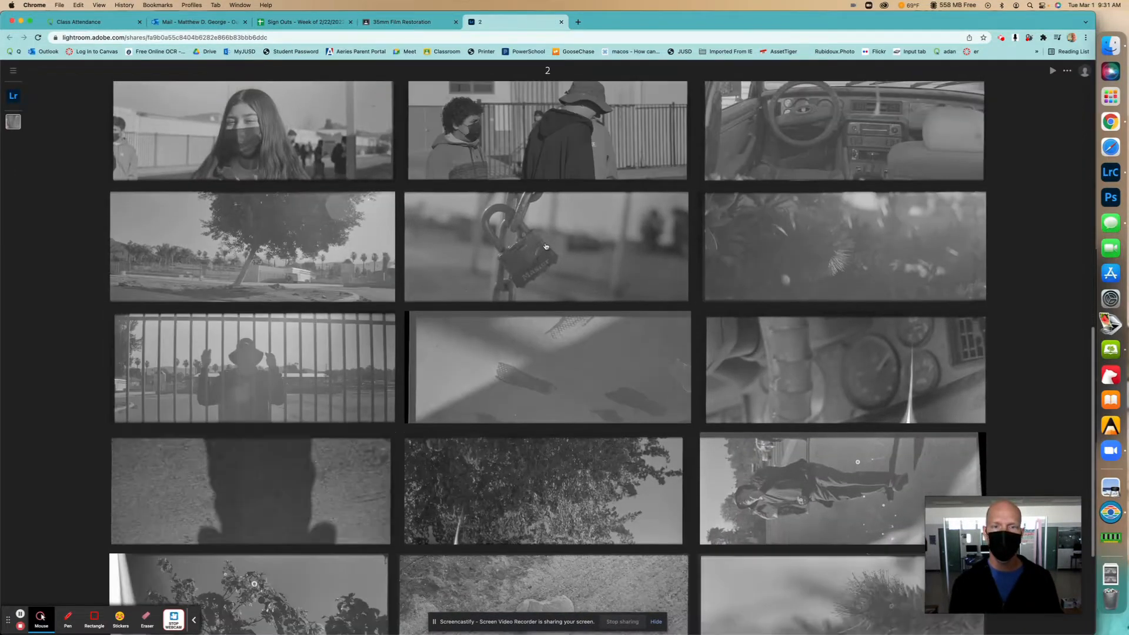
{"action": "left_click", "coordinate": [546, 246]}
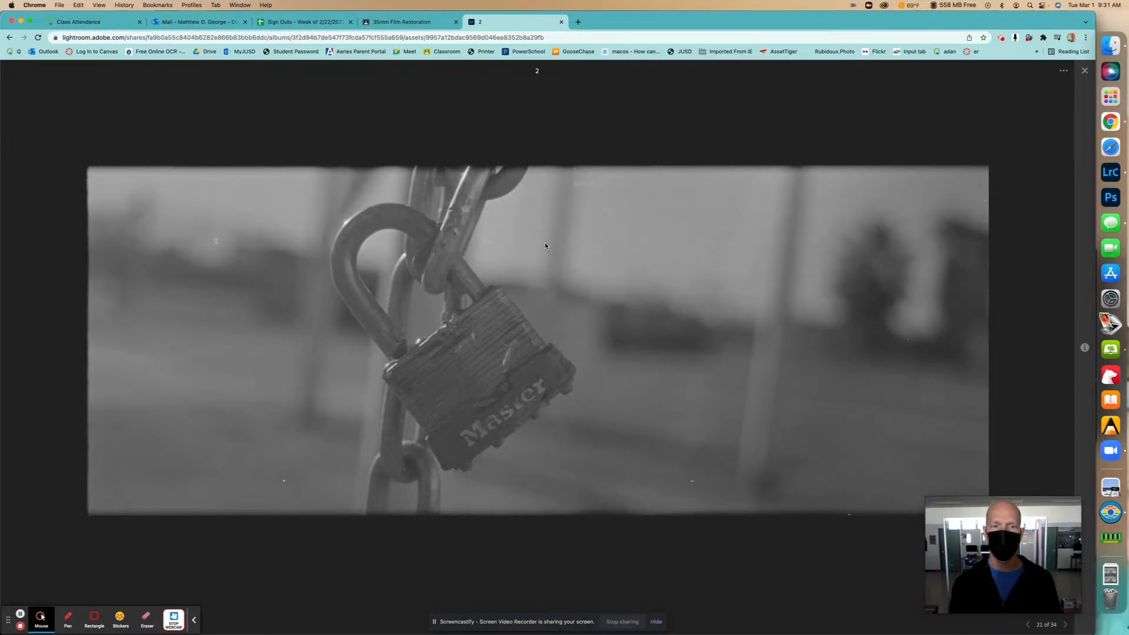
{"action": "left_click", "coordinate": [1062, 72]}
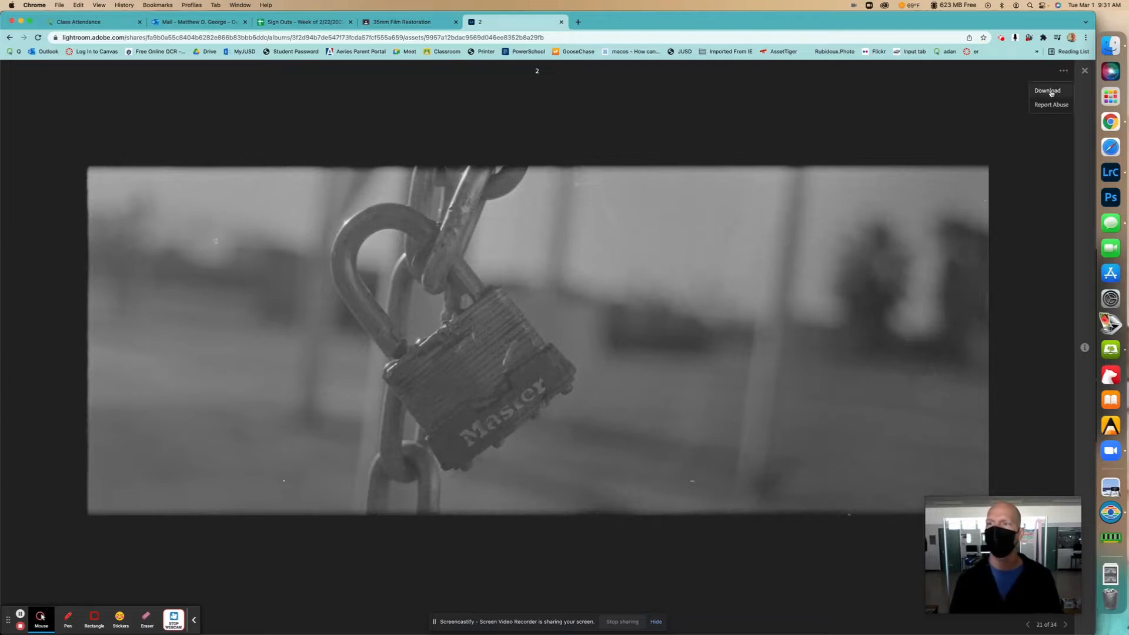
{"action": "left_click", "coordinate": [1048, 92]}
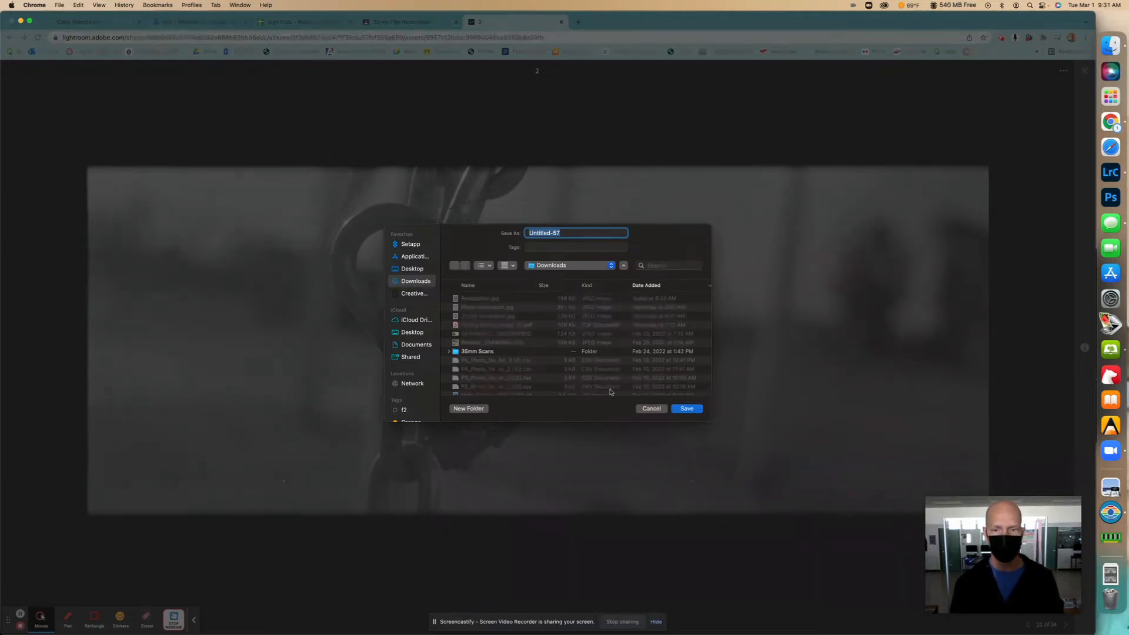
{"action": "left_click", "coordinate": [693, 410]}
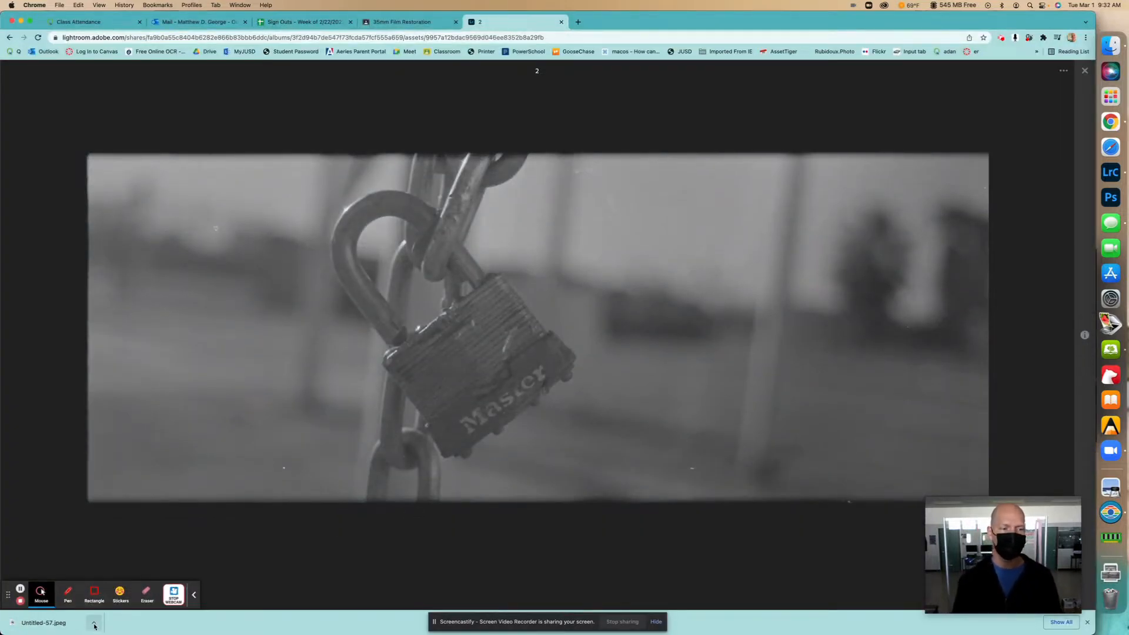
- Reveal the downloaded Untitled-57.jpeg in its Finder Downloads window
{"action": "left_click", "coordinate": [94, 625]}
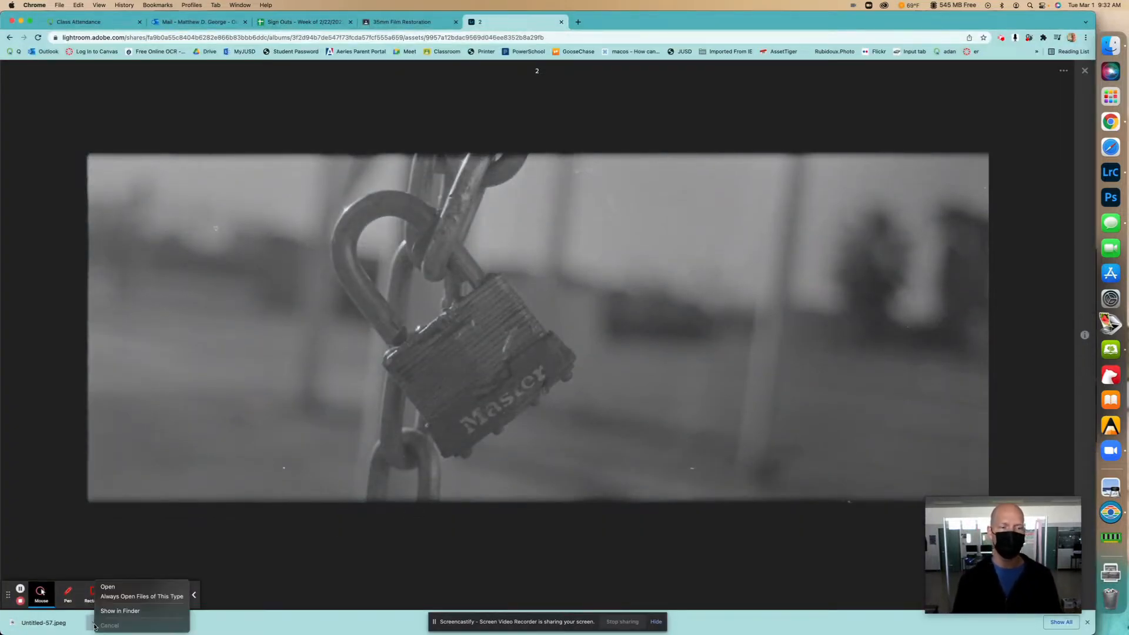
{"action": "left_click", "coordinate": [128, 612]}
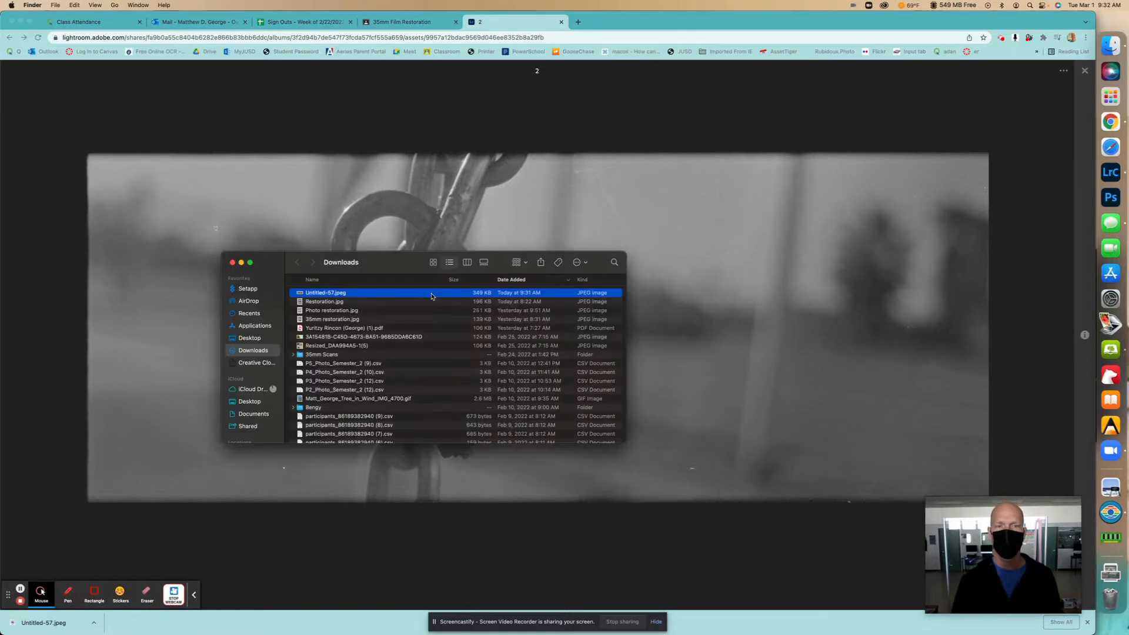
{"action": "left_click_drag", "start_coordinate": [386, 266], "coordinate": [496, 186]}
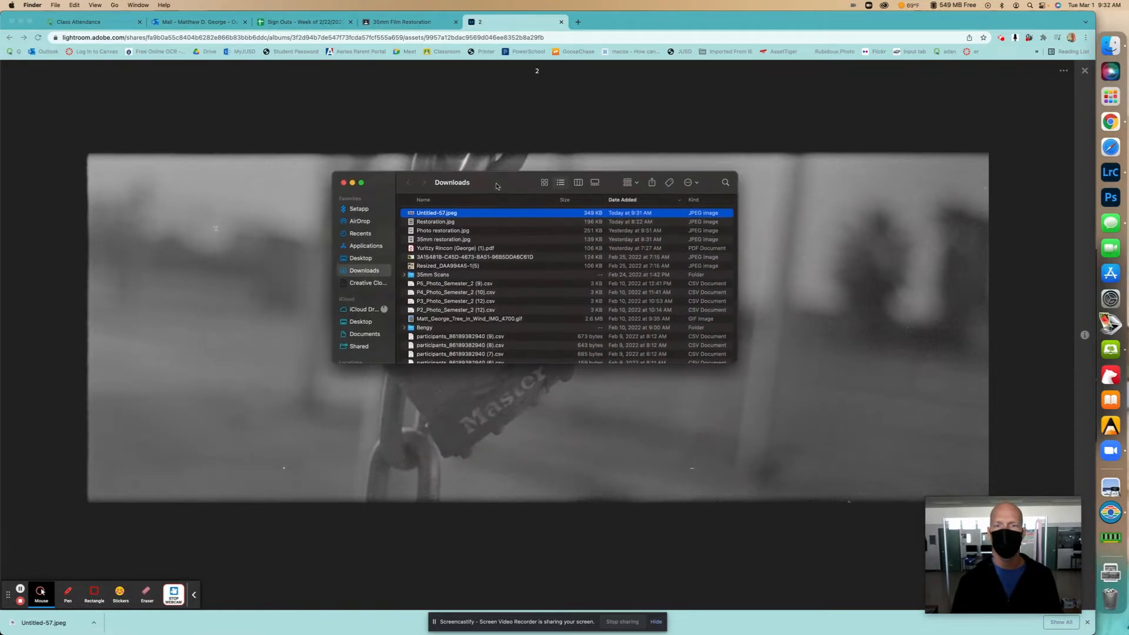
- Drag Untitled-57.jpeg from Finder onto Lightroom Classic to bring up its Import window
{"action": "left_click", "coordinate": [1110, 172]}
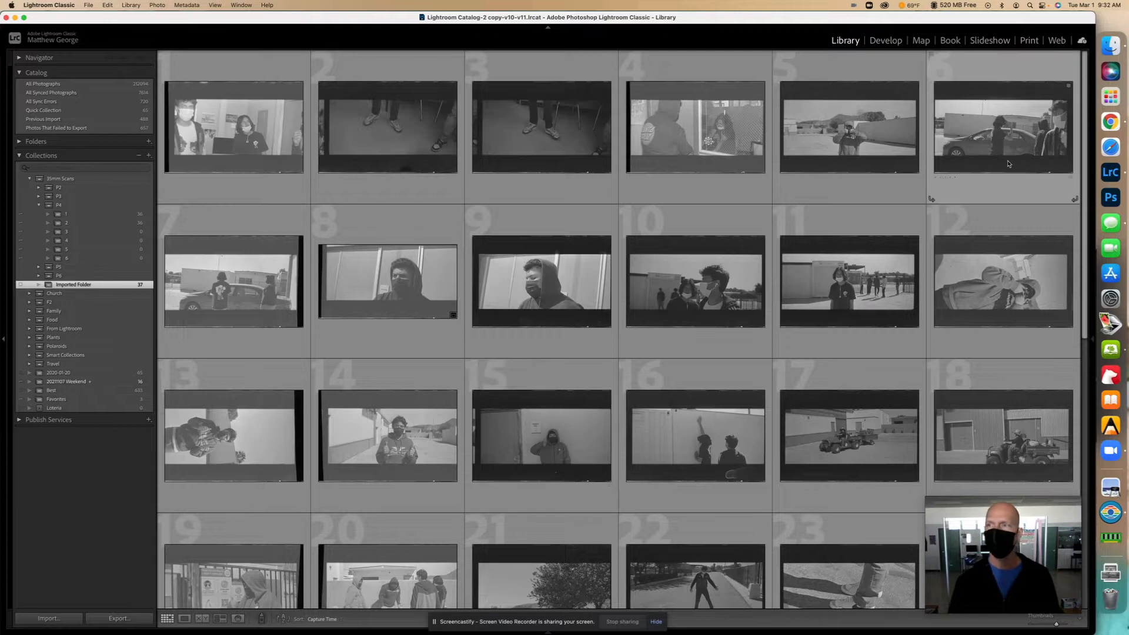
{"action": "left_click", "coordinate": [1111, 45]}
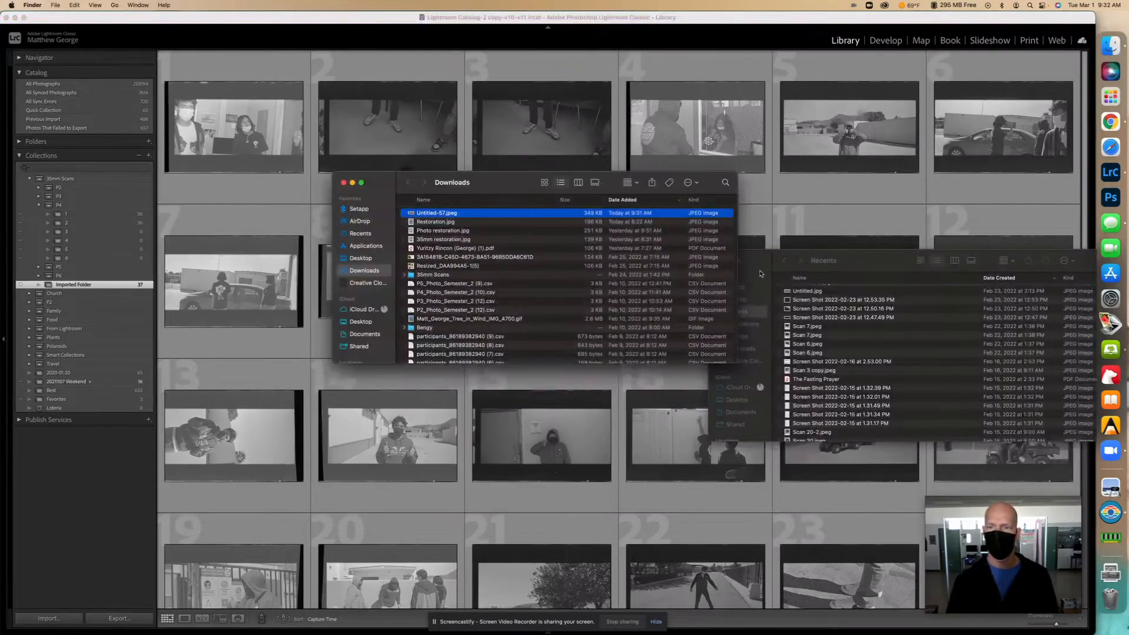
{"action": "left_click", "coordinate": [759, 265]}
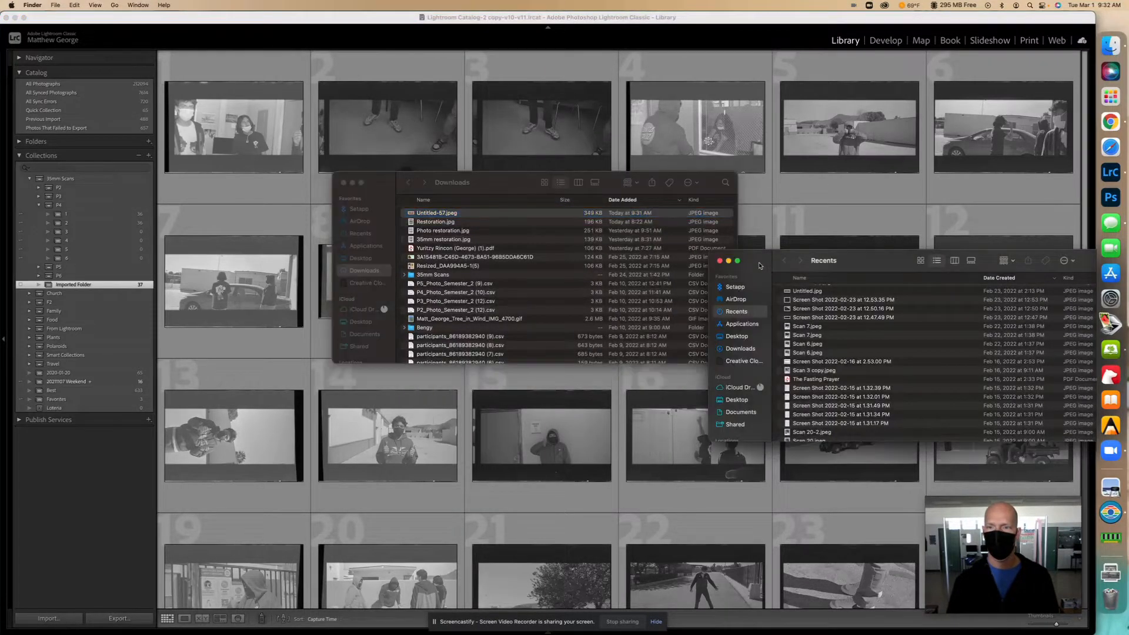
{"action": "left_click", "coordinate": [719, 261]}
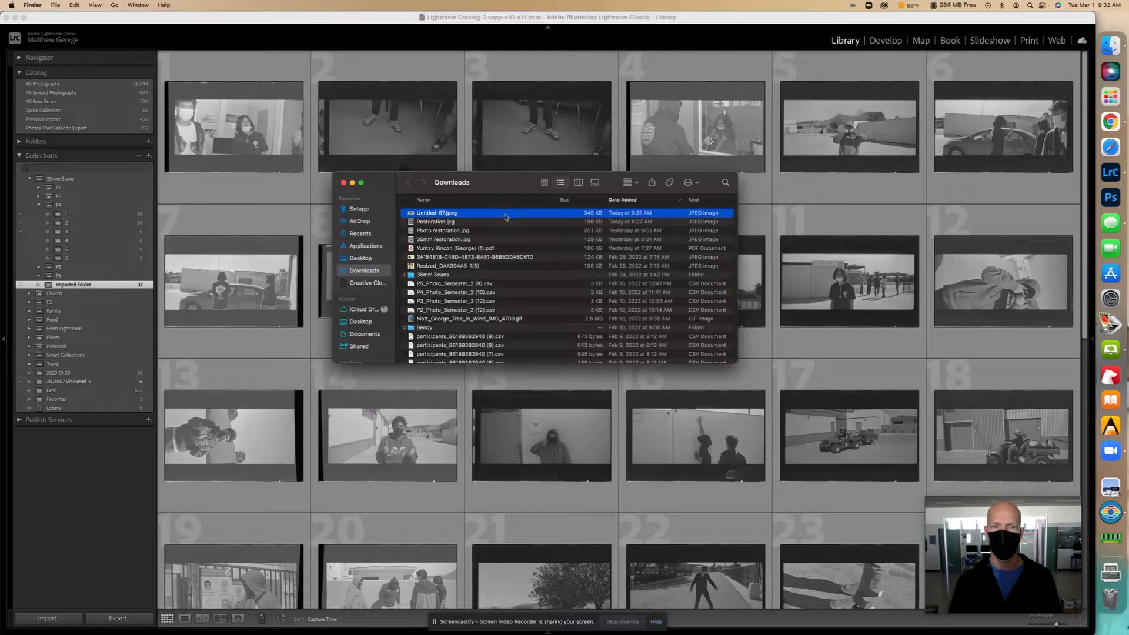
{"action": "left_click_drag", "start_coordinate": [505, 216], "coordinate": [824, 206]}
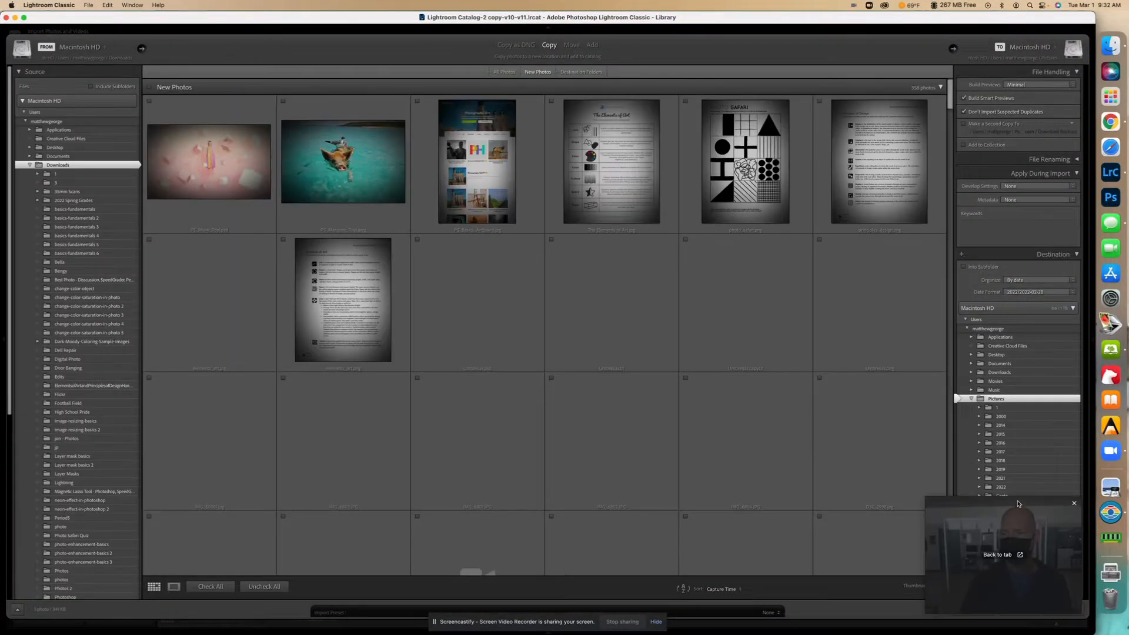
- Import Untitled-57.jpeg from Downloads into the Lightroom Classic catalog
{"action": "left_click_drag", "start_coordinate": [1018, 502], "coordinate": [746, 442]}
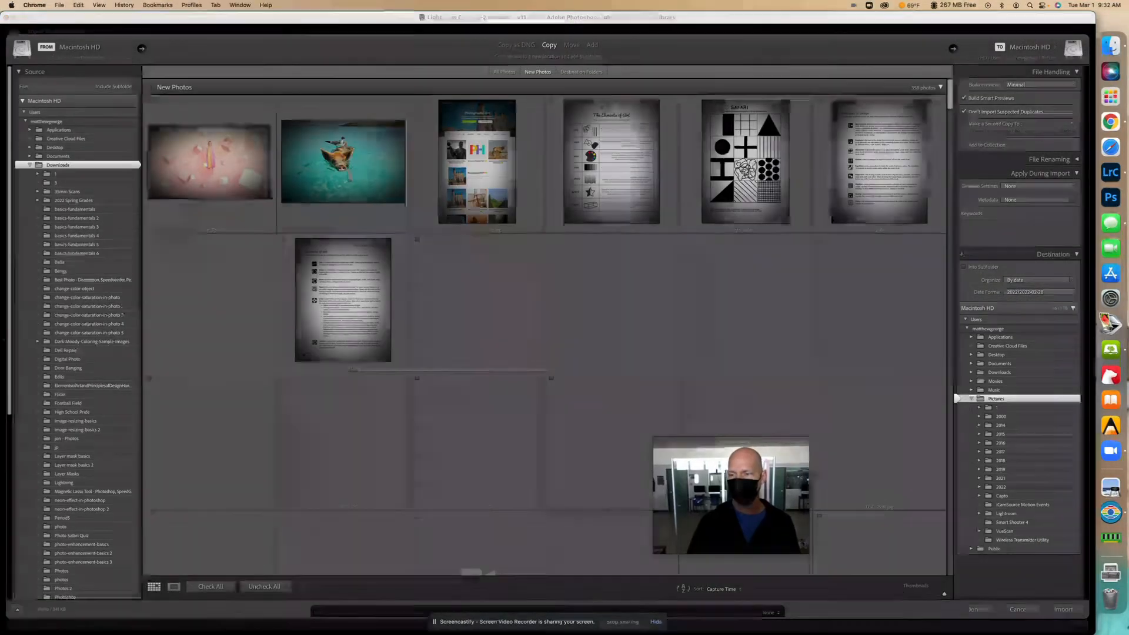
{"action": "left_click", "coordinate": [1061, 612]}
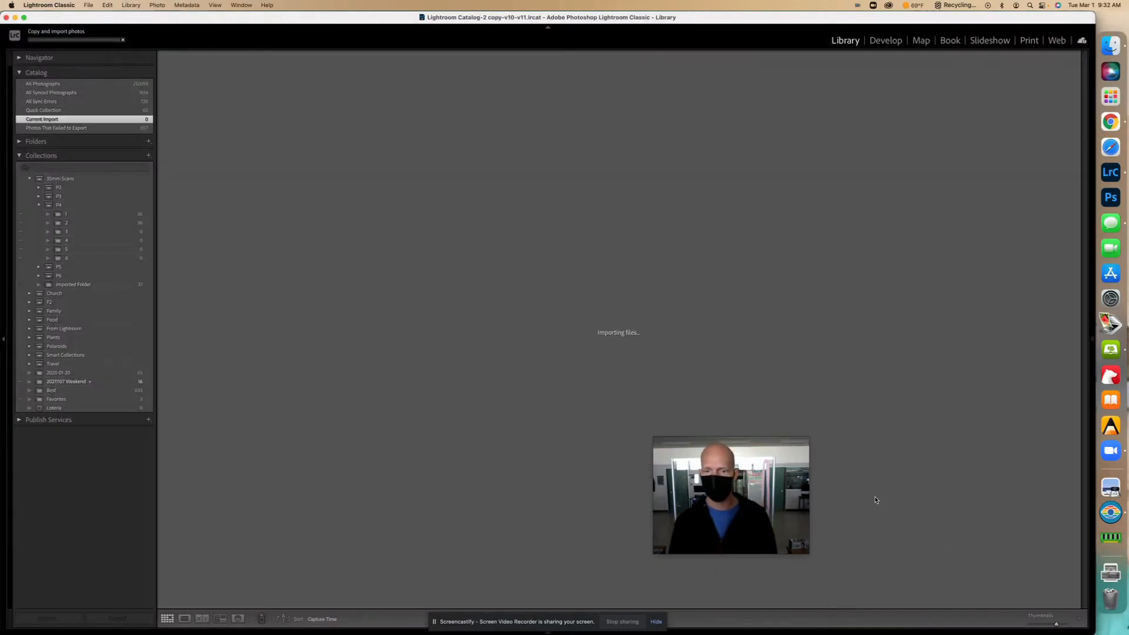
{"action": "left_click_drag", "start_coordinate": [764, 444], "coordinate": [1013, 459]}
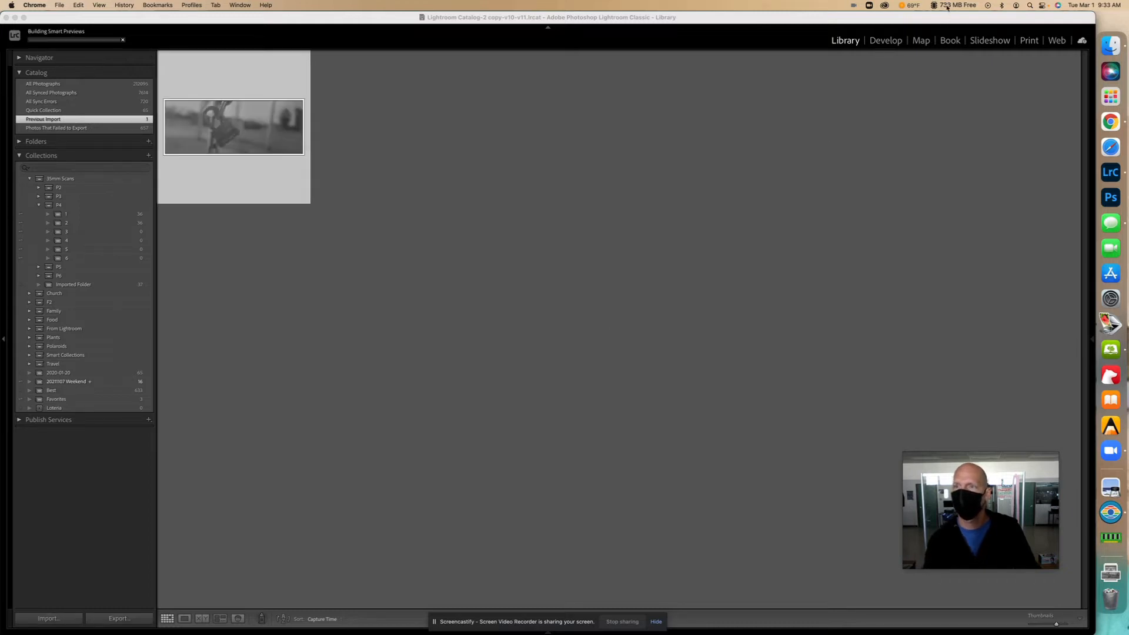
- Create a virtual copy of the padlock photo and open that copy in Develop
{"action": "left_click", "coordinate": [244, 134]}
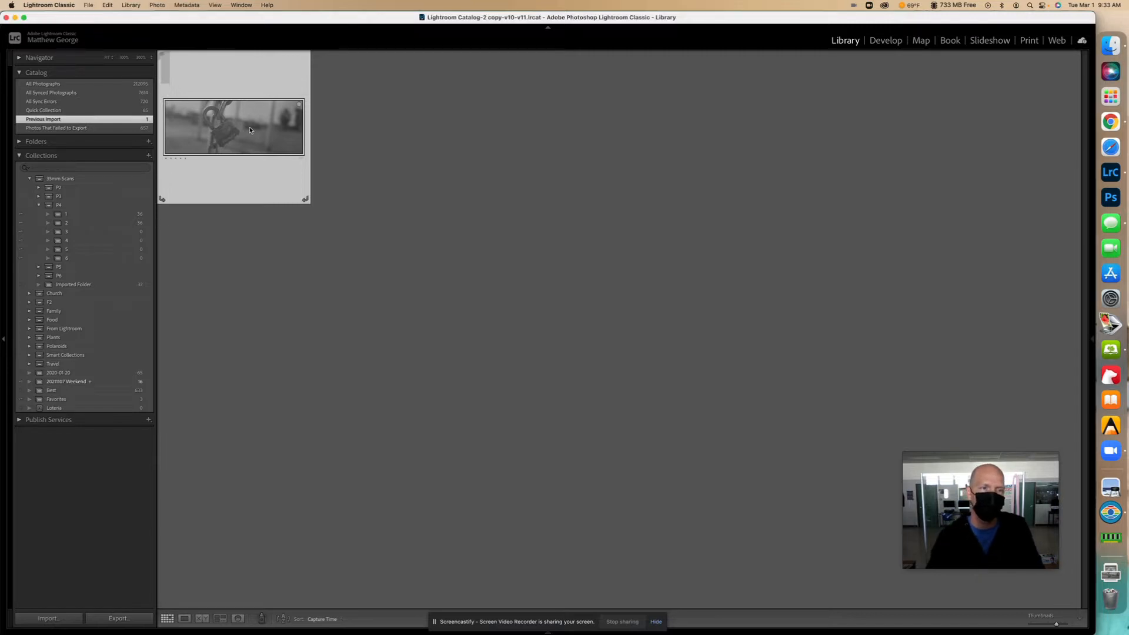
{"action": "right_click", "coordinate": [250, 130]}
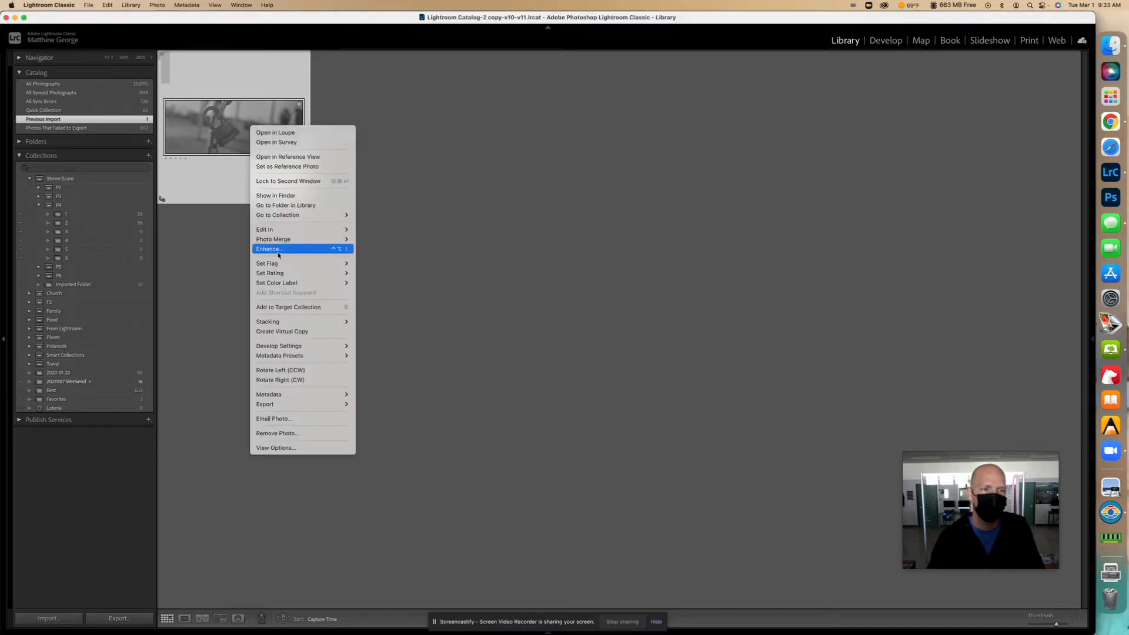
{"action": "left_click", "coordinate": [310, 333]}
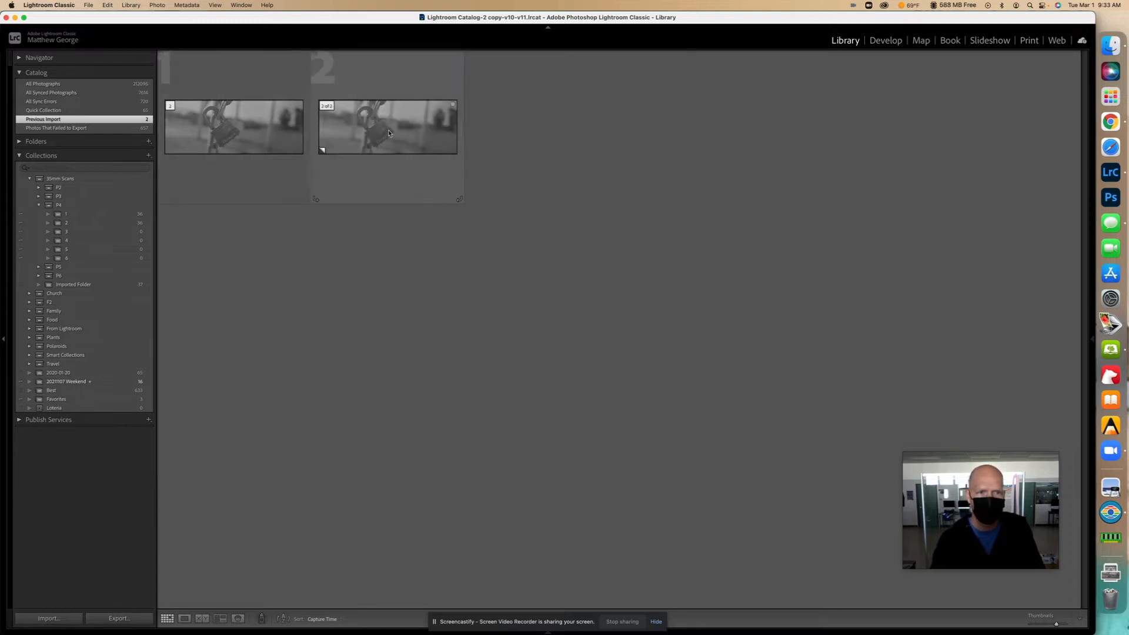
{"action": "left_click", "coordinate": [388, 88]}
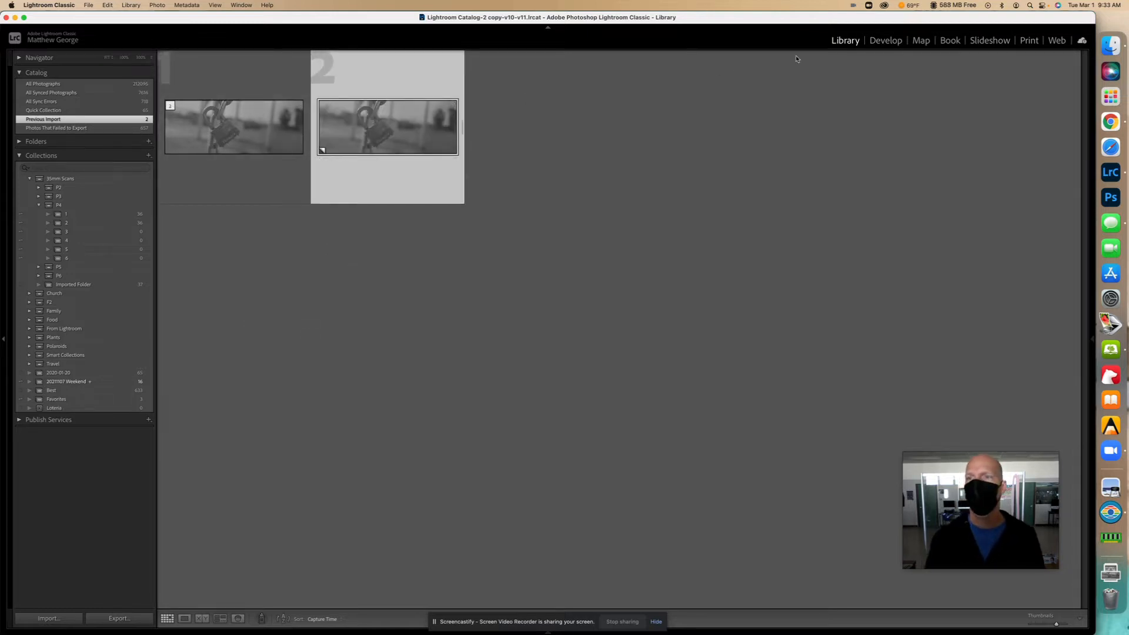
{"action": "left_click", "coordinate": [886, 40]}
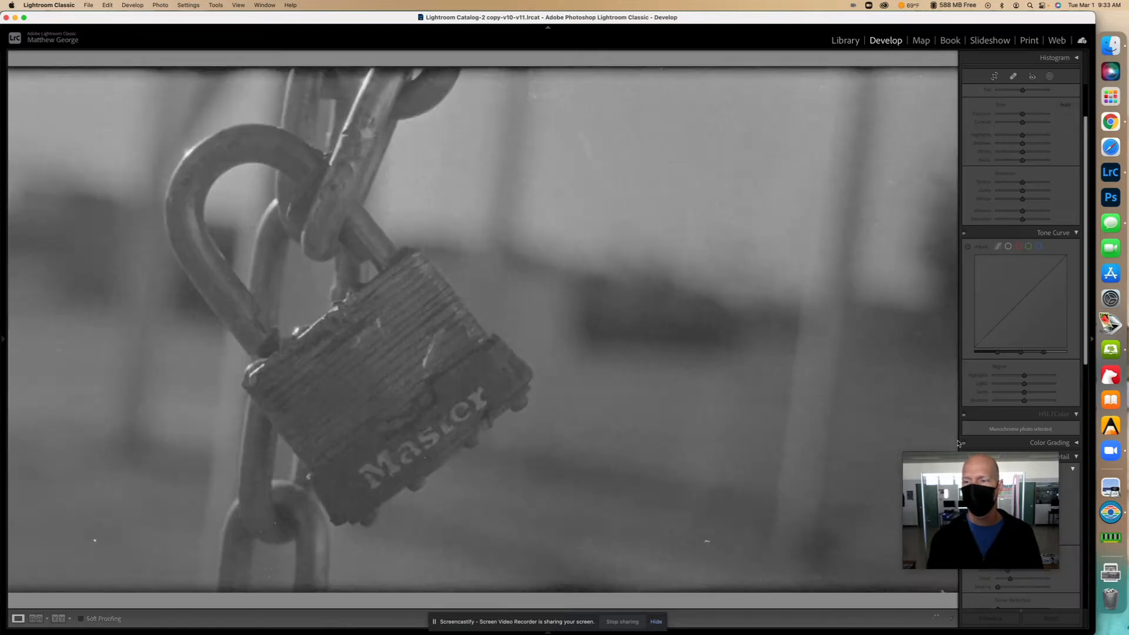
- Crop a thin strip off the top and left edges of the padlock copy and apply
{"action": "left_click_drag", "start_coordinate": [964, 488], "coordinate": [808, 428]}
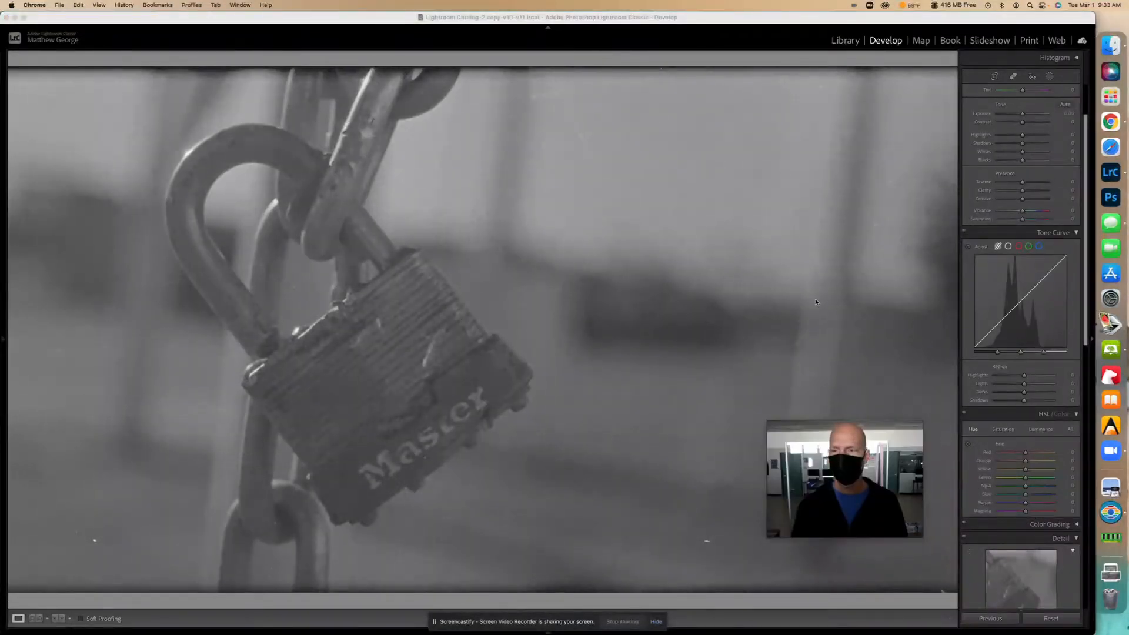
{"action": "left_click", "coordinate": [791, 297]}
{"action": "left_click", "coordinate": [791, 298]}
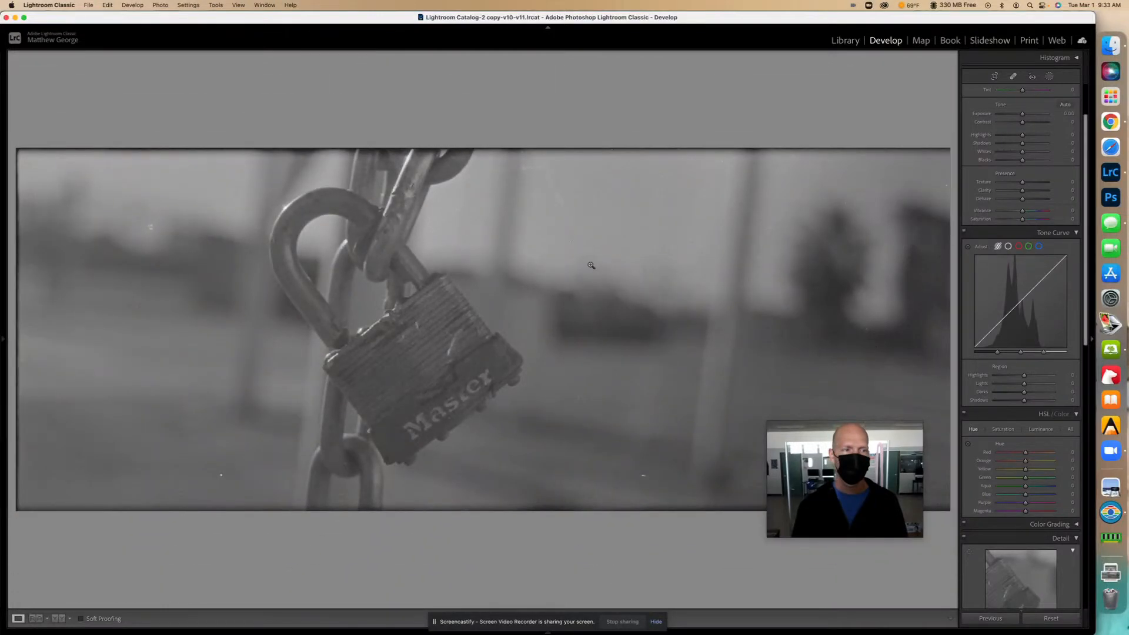
{"action": "left_click", "coordinate": [997, 77]}
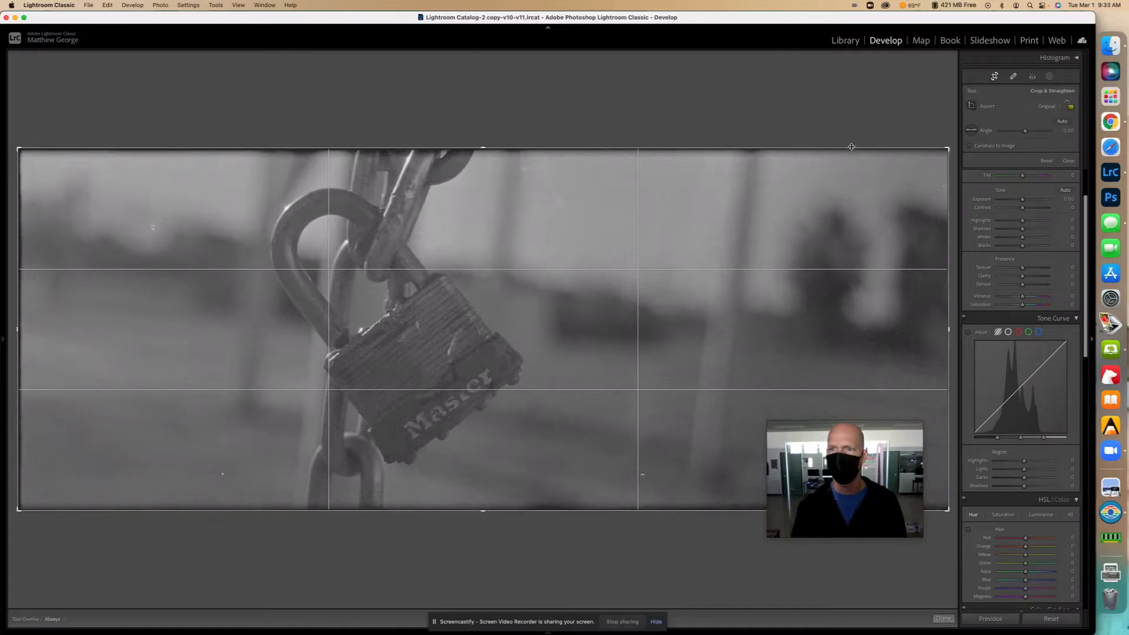
{"action": "left_click_drag", "start_coordinate": [851, 147], "coordinate": [851, 150]}
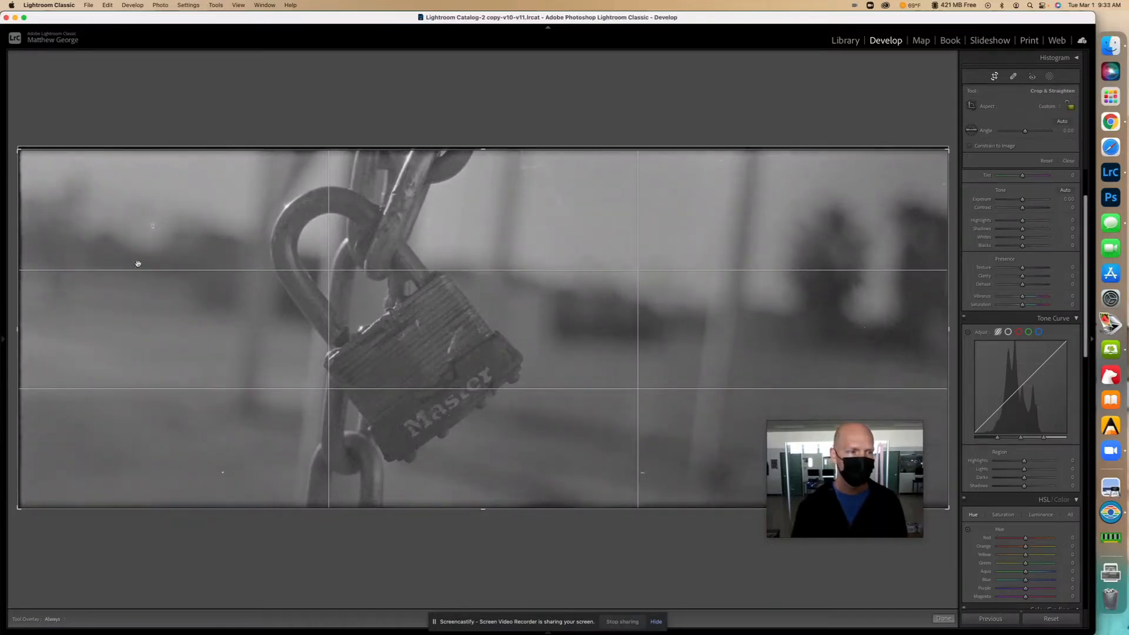
{"action": "left_click_drag", "start_coordinate": [18, 274], "coordinate": [21, 274]}
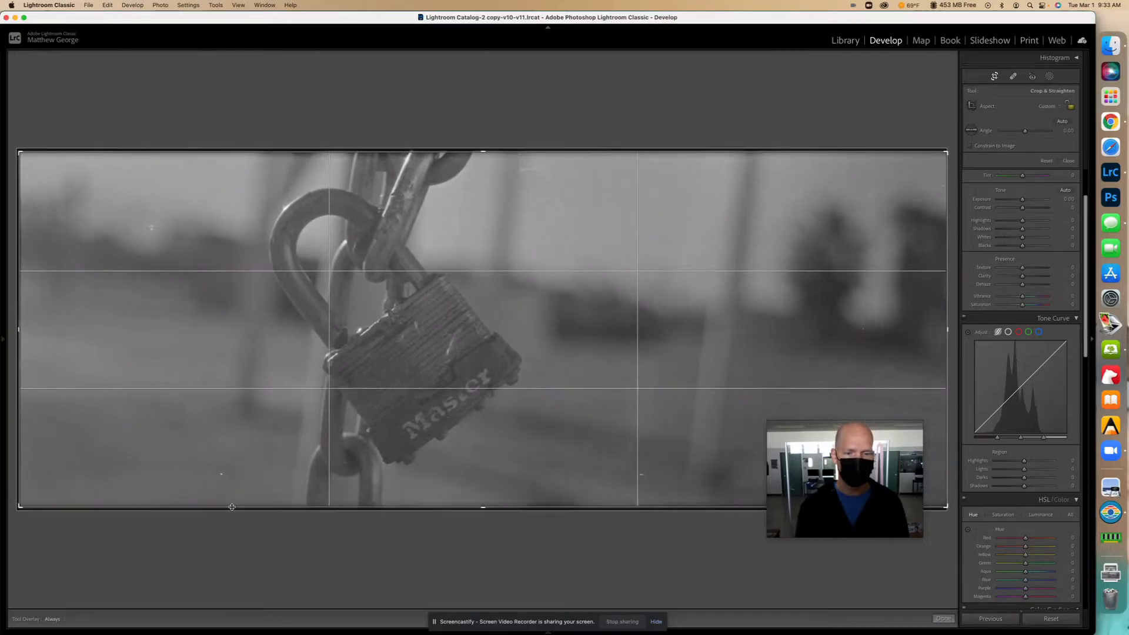
{"action": "key", "text": "Return"}
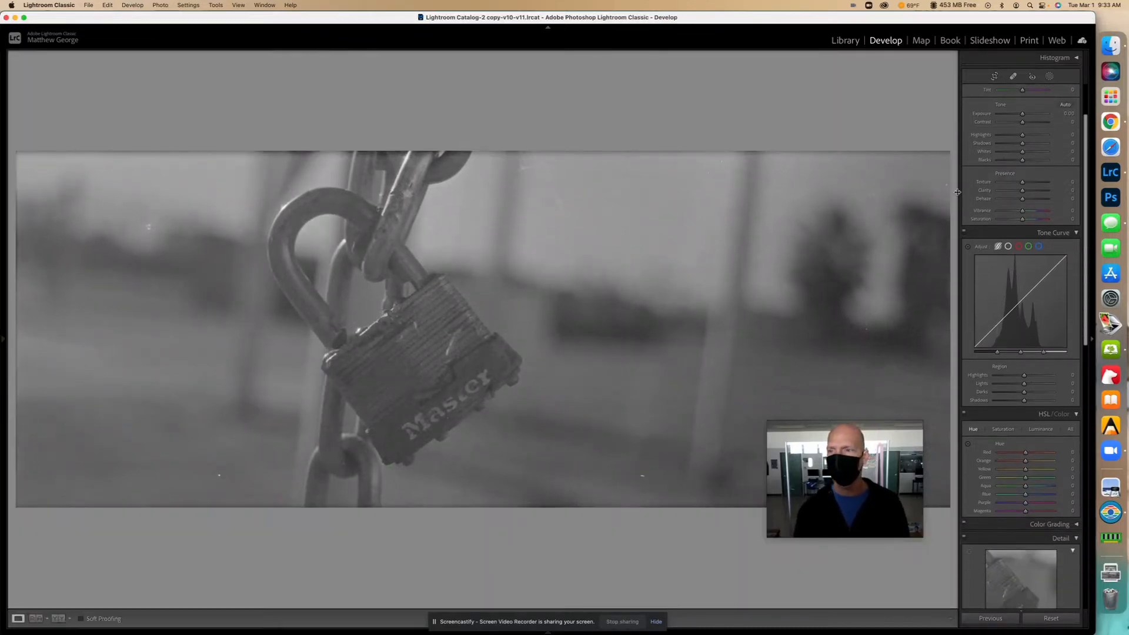
{"action": "scroll", "coordinate": [1050, 142], "scroll_direction": "up", "scroll_amount": 4}
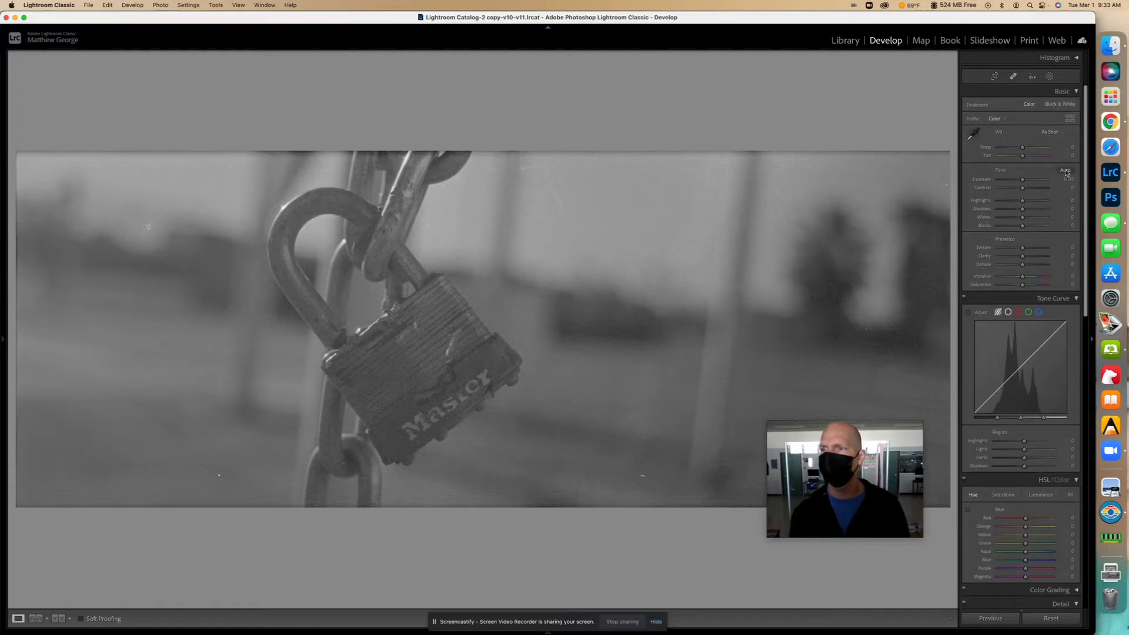
- Apply Auto tone, then set Exposure to +0.45 with Contrast at +100
{"action": "left_click", "coordinate": [1066, 171]}
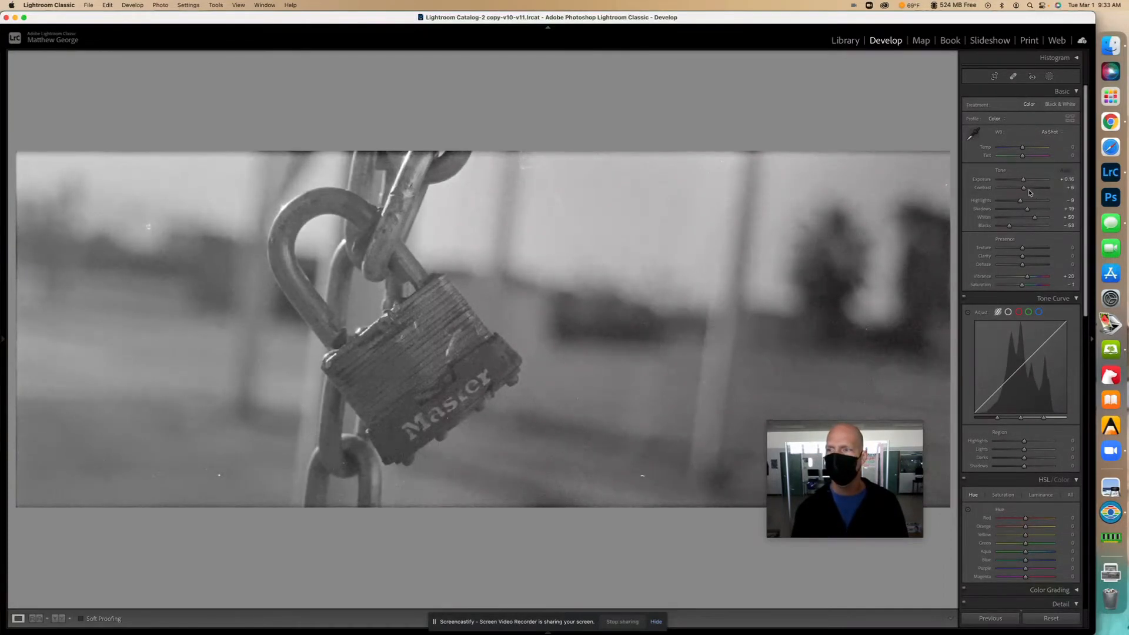
{"action": "mouse_move", "coordinate": [1023, 180]}
{"action": "left_mouse_down"}
{"action": "mouse_move", "coordinate": [1012, 182]}
{"action": "mouse_move", "coordinate": [1032, 181]}
{"action": "mouse_move", "coordinate": [1028, 194]}
{"action": "mouse_move", "coordinate": [1055, 190]}
{"action": "mouse_move", "coordinate": [1003, 201]}
{"action": "mouse_move", "coordinate": [1024, 180]}
{"action": "left_mouse_up"}
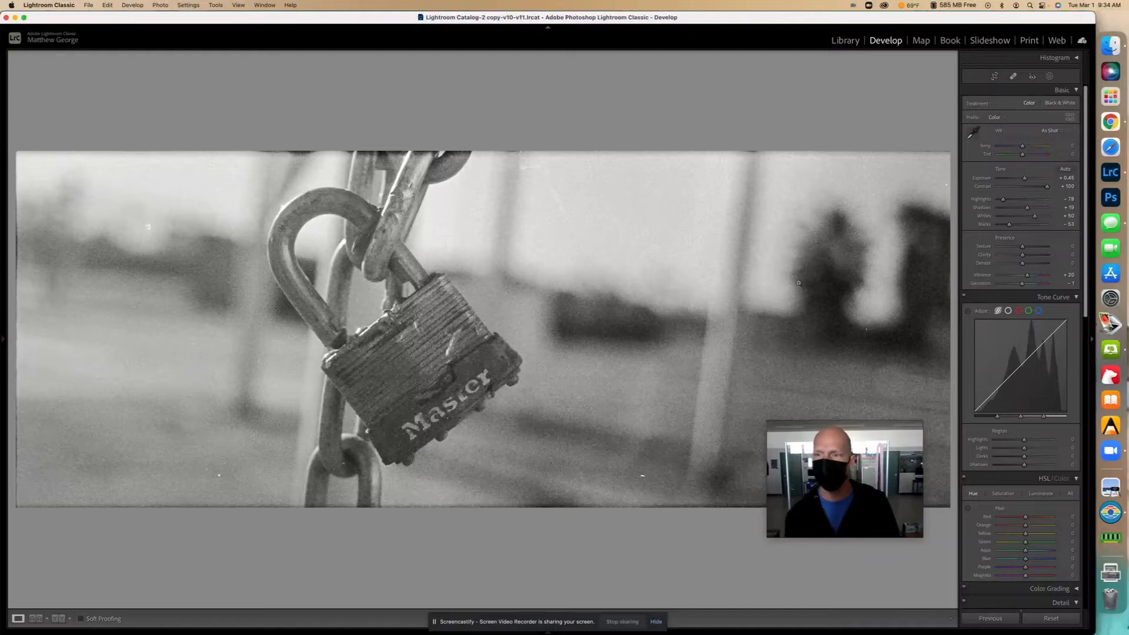
{"action": "left_click", "coordinate": [717, 288]}
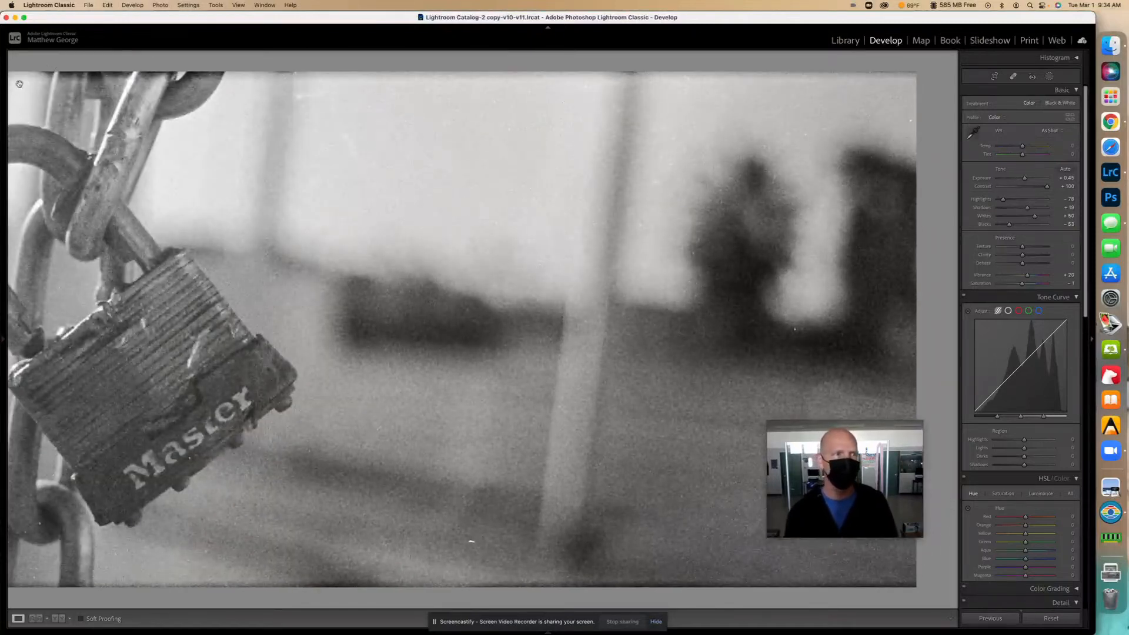
- Magnify the padlock photo and select the Spot Removal tool in Heal mode
{"action": "mouse_move", "coordinate": [5, 357]}
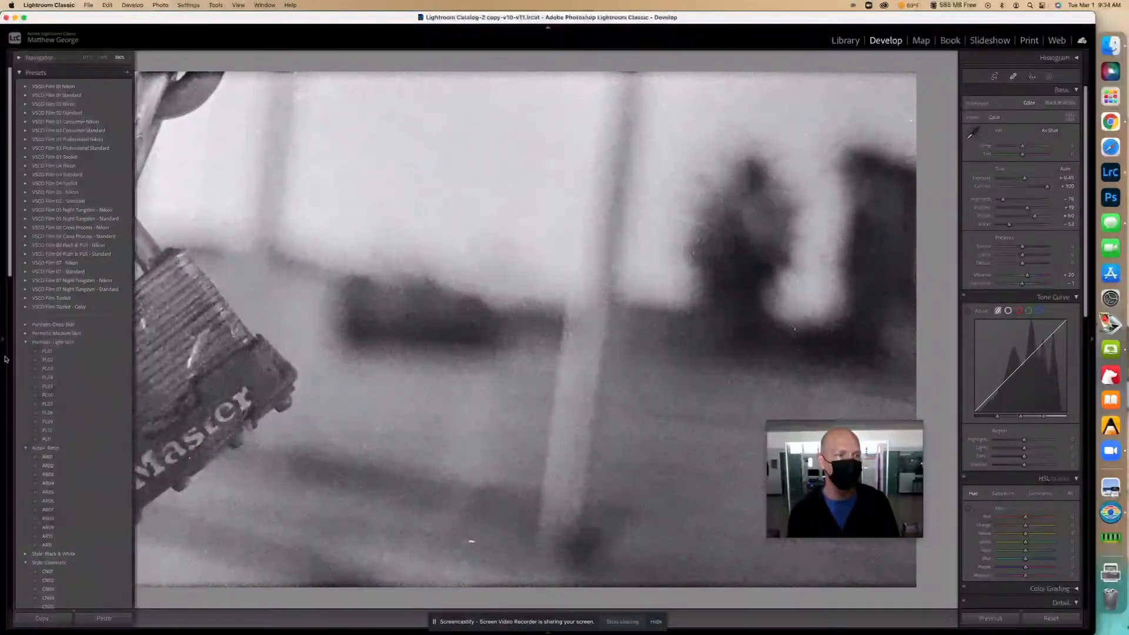
{"action": "left_click", "coordinate": [130, 59]}
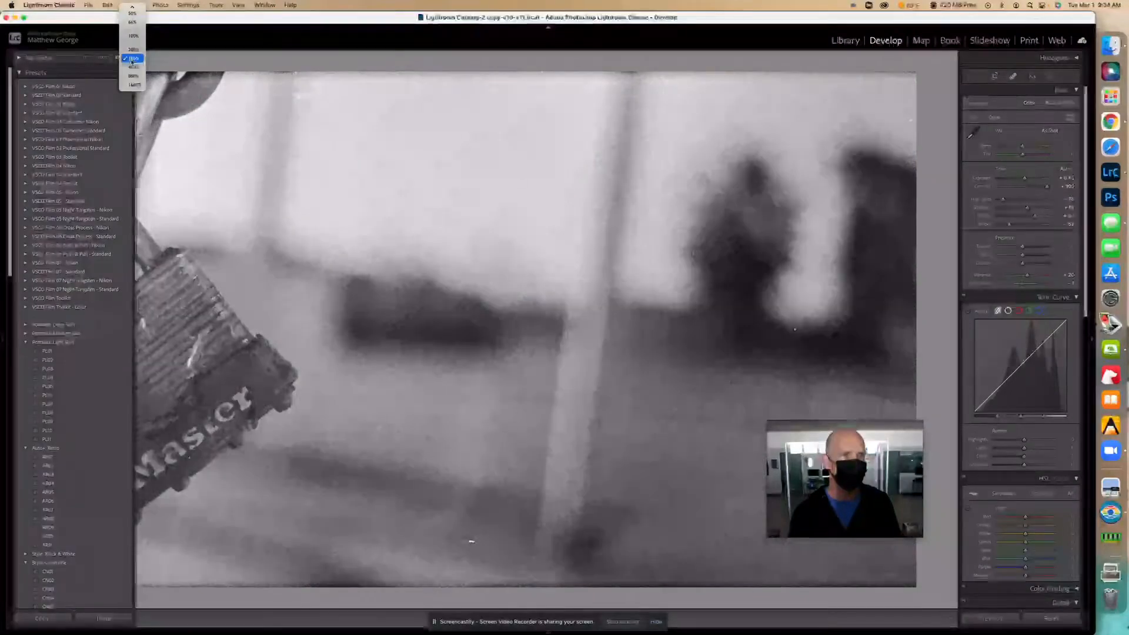
{"action": "left_click", "coordinate": [133, 67]}
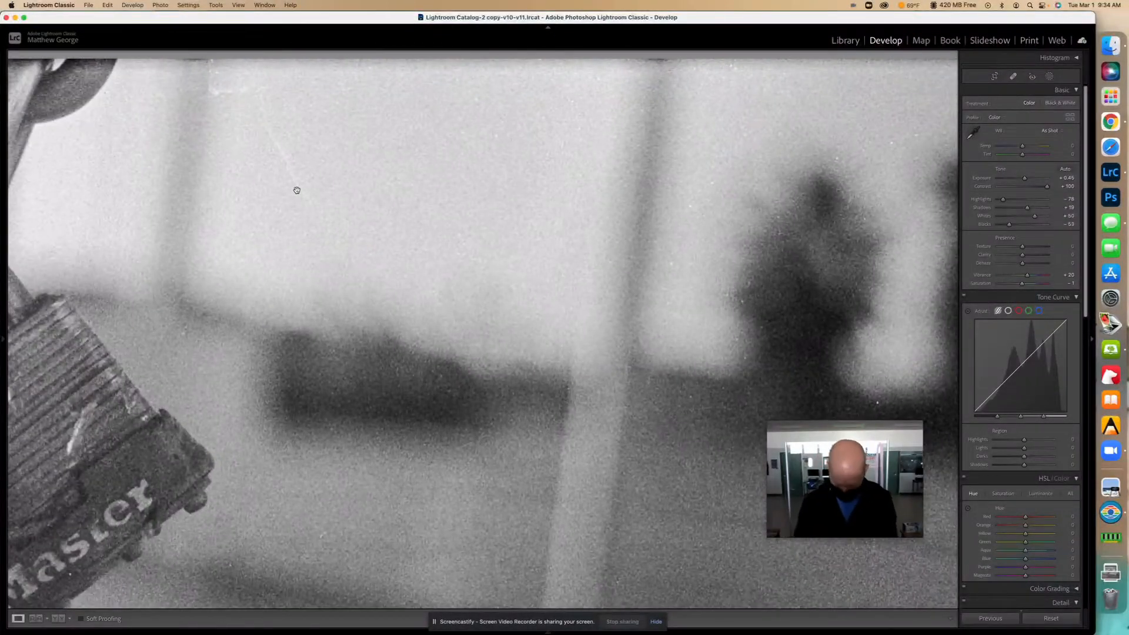
{"action": "left_click", "coordinate": [265, 193]}
{"action": "left_click", "coordinate": [257, 214]}
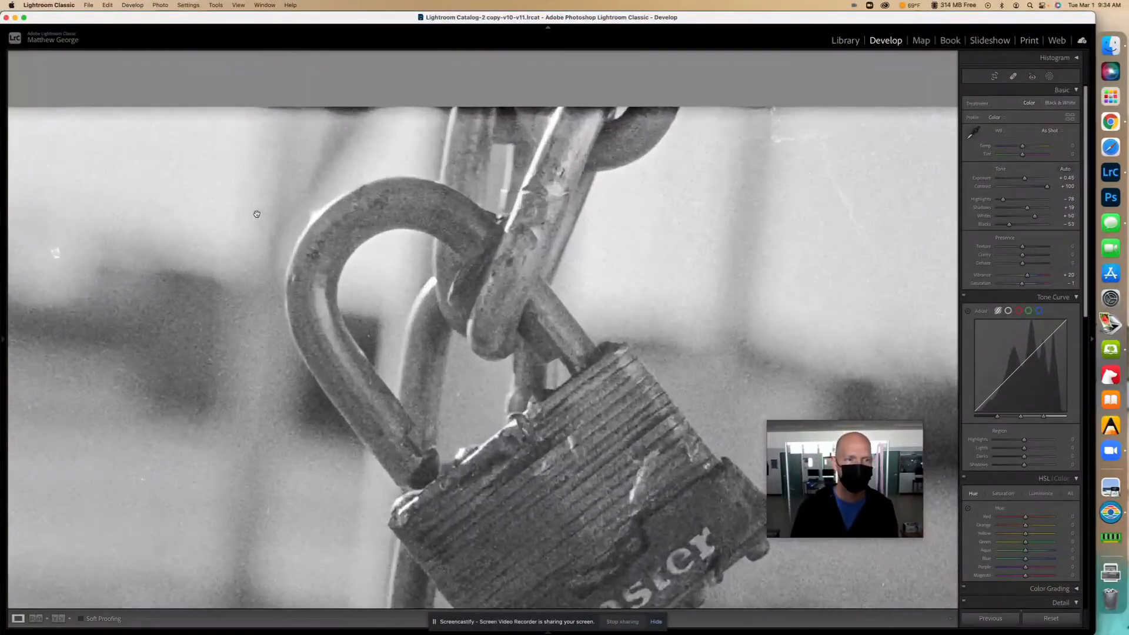
{"action": "left_click", "coordinate": [257, 214]}
{"action": "left_click", "coordinate": [1013, 76]}
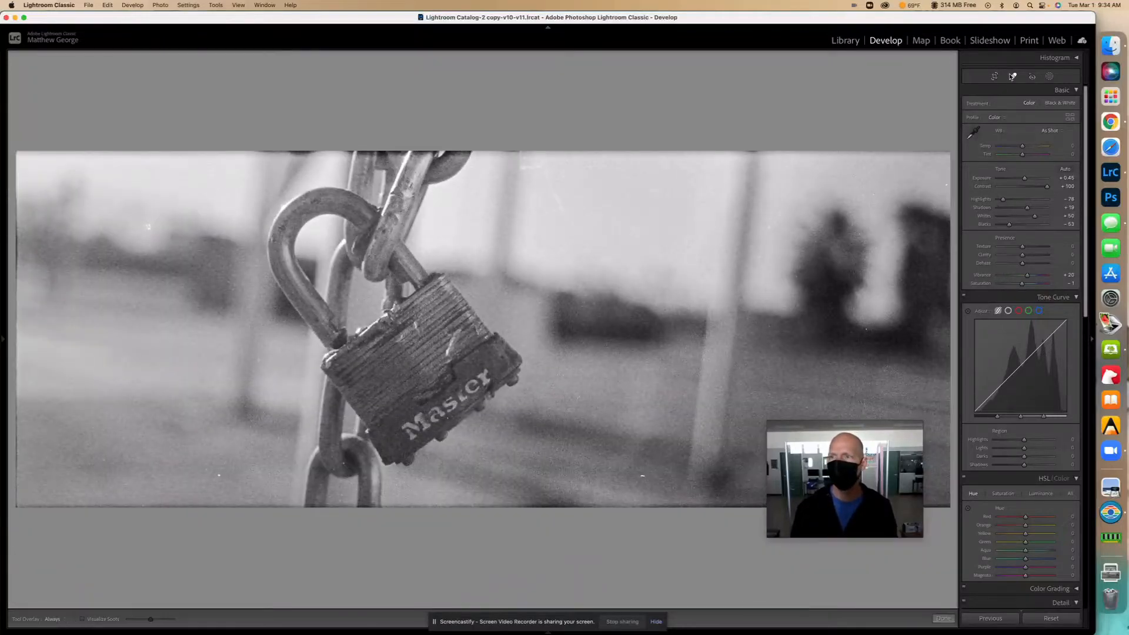
- Heal dust specks in the upper and lower blurred background and beside the chain link
{"action": "left_click", "coordinate": [506, 198]}
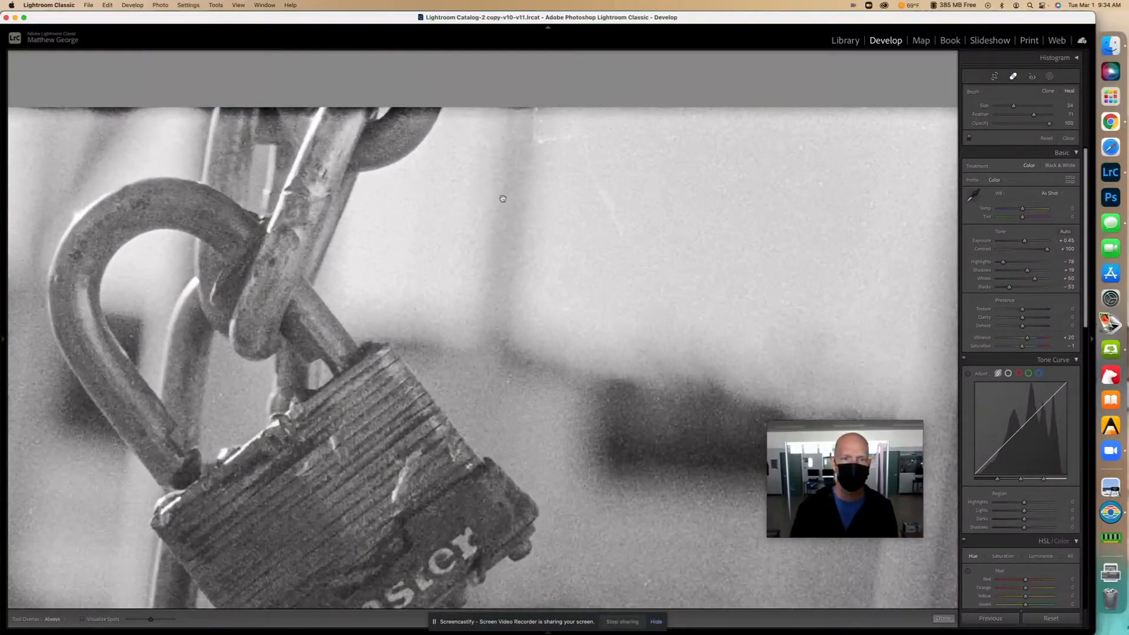
{"action": "mouse_move", "coordinate": [454, 197]}
{"action": "left_mouse_down"}
{"action": "mouse_move", "coordinate": [593, 207]}
{"action": "mouse_move", "coordinate": [929, 172]}
{"action": "left_mouse_up"}
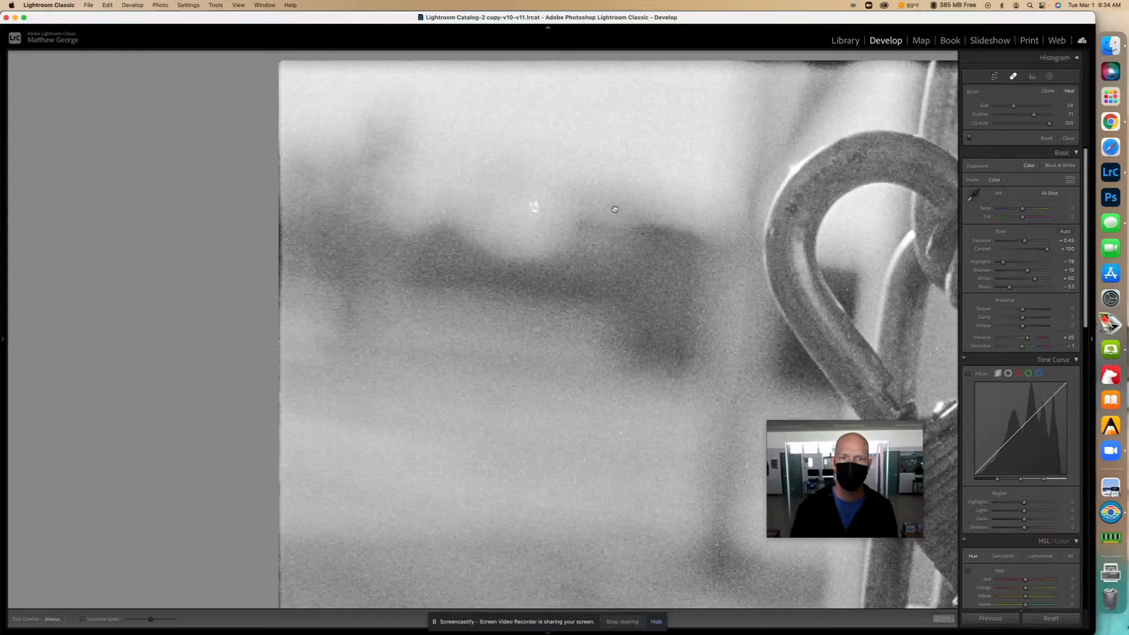
{"action": "left_click_drag", "start_coordinate": [615, 210], "coordinate": [610, 156]}
{"action": "scroll", "coordinate": [529, 153], "scroll_direction": "up", "scroll_amount": 10}
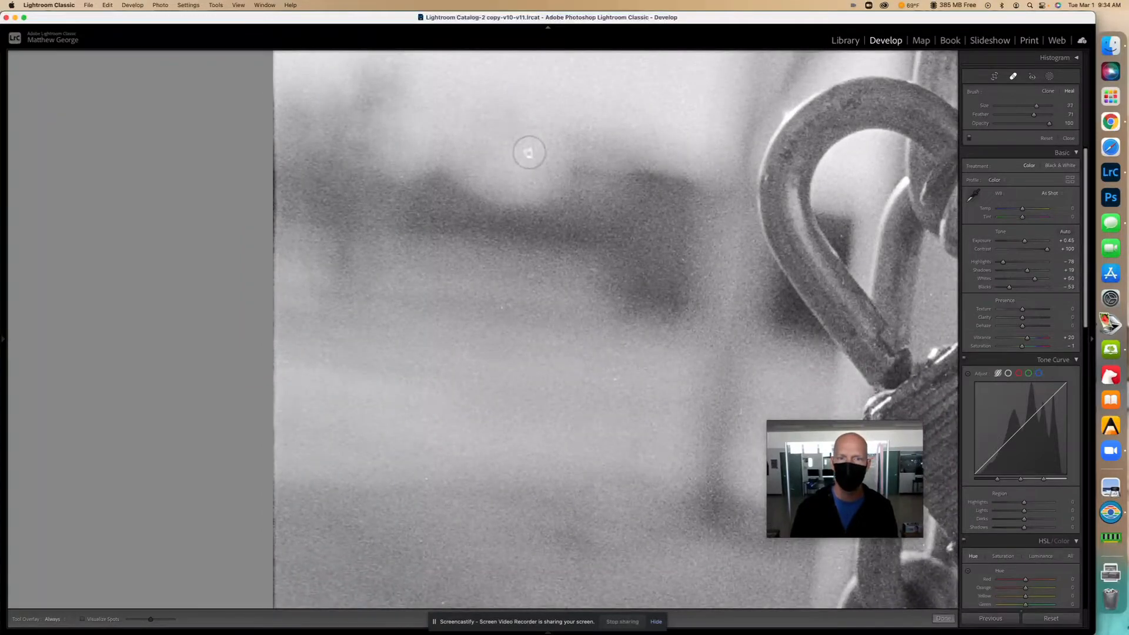
{"action": "scroll", "coordinate": [529, 153], "scroll_direction": "down", "scroll_amount": 5}
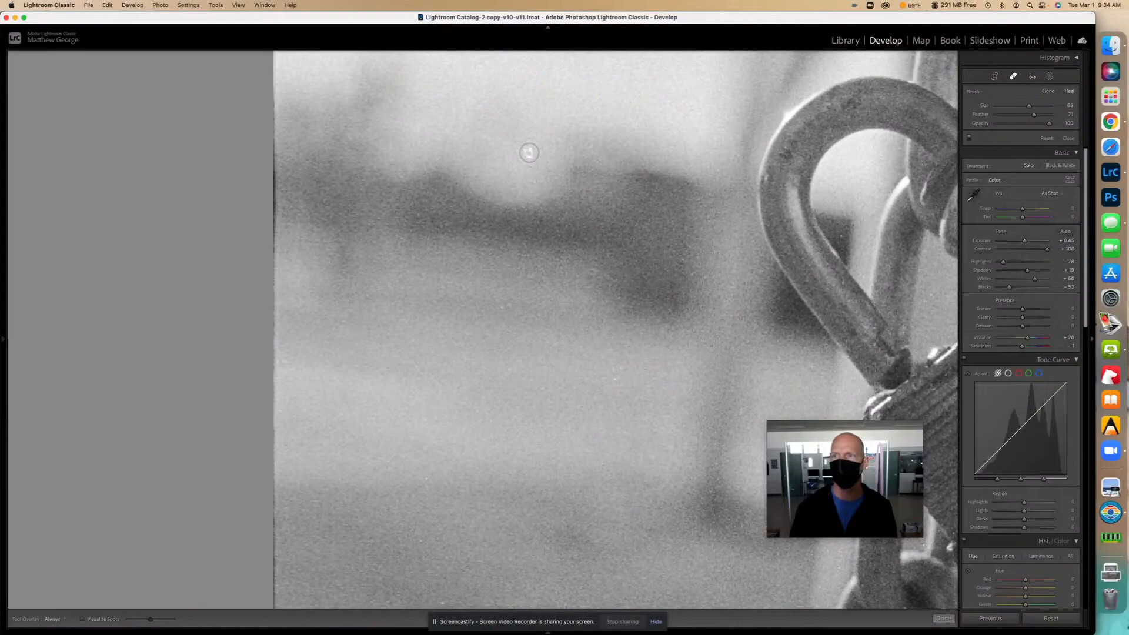
{"action": "left_click", "coordinate": [530, 153]}
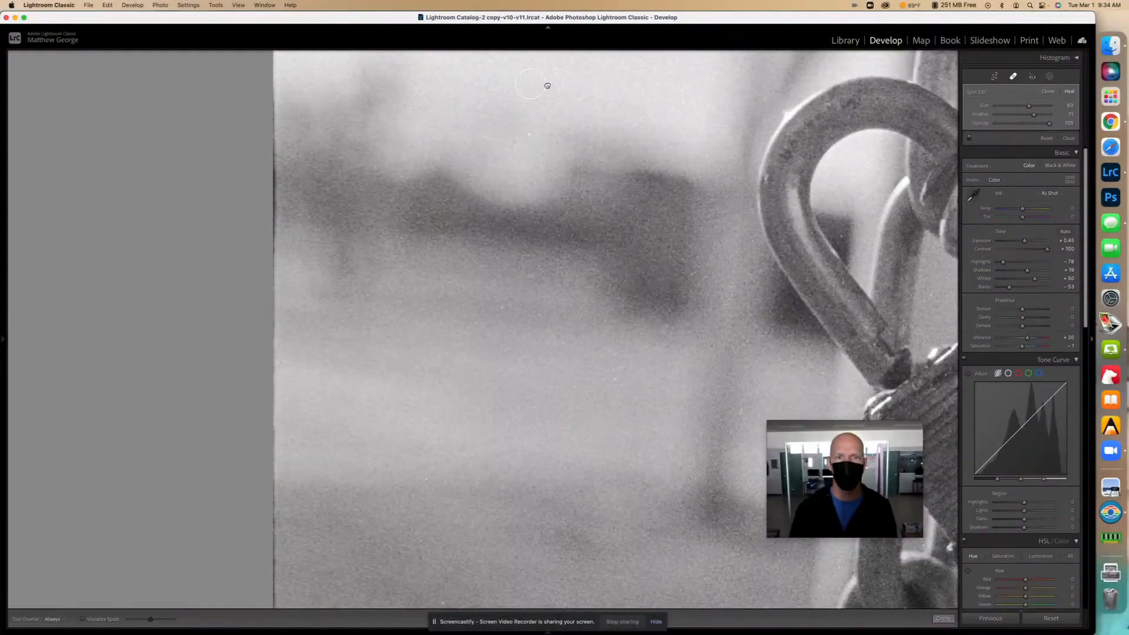
{"action": "left_click_drag", "start_coordinate": [617, 266], "coordinate": [572, 130]}
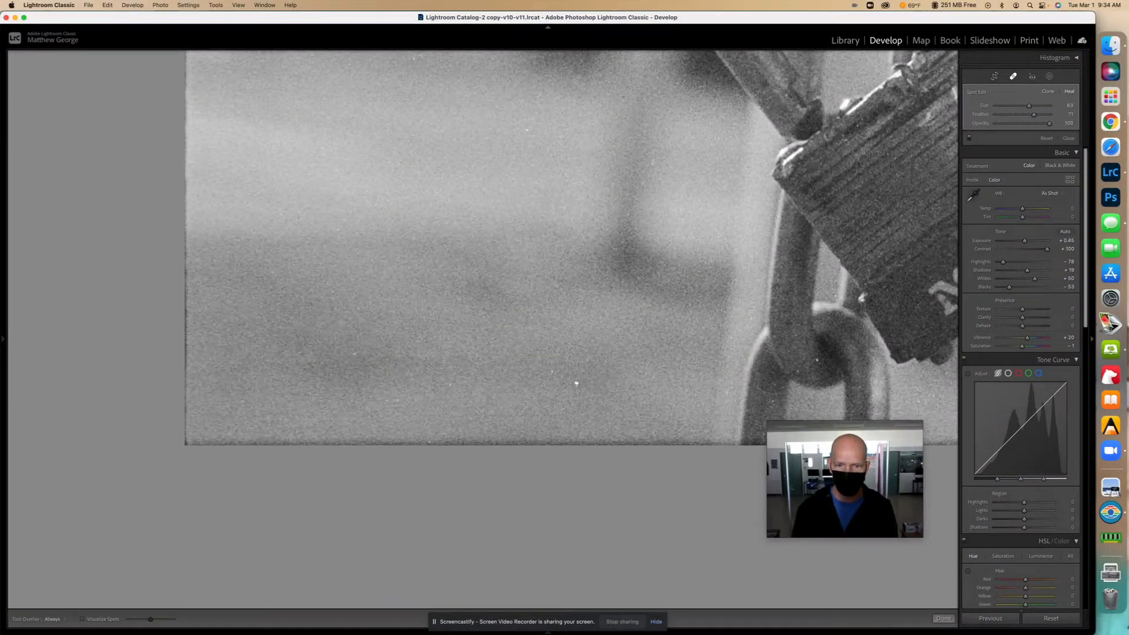
{"action": "left_click", "coordinate": [577, 383]}
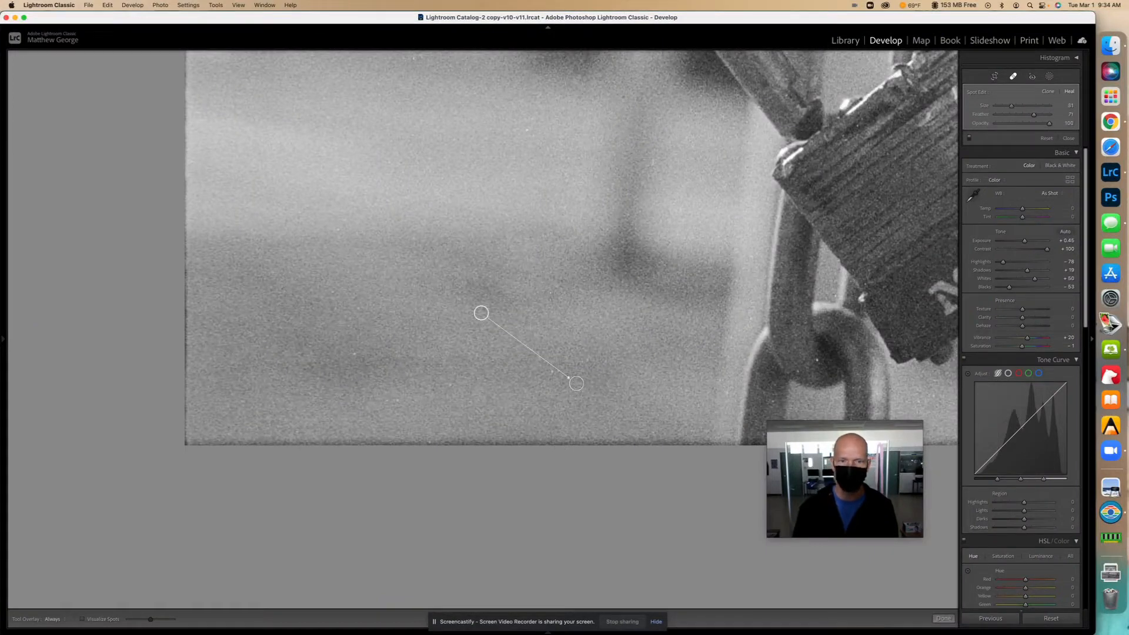
{"action": "left_click", "coordinate": [353, 355]}
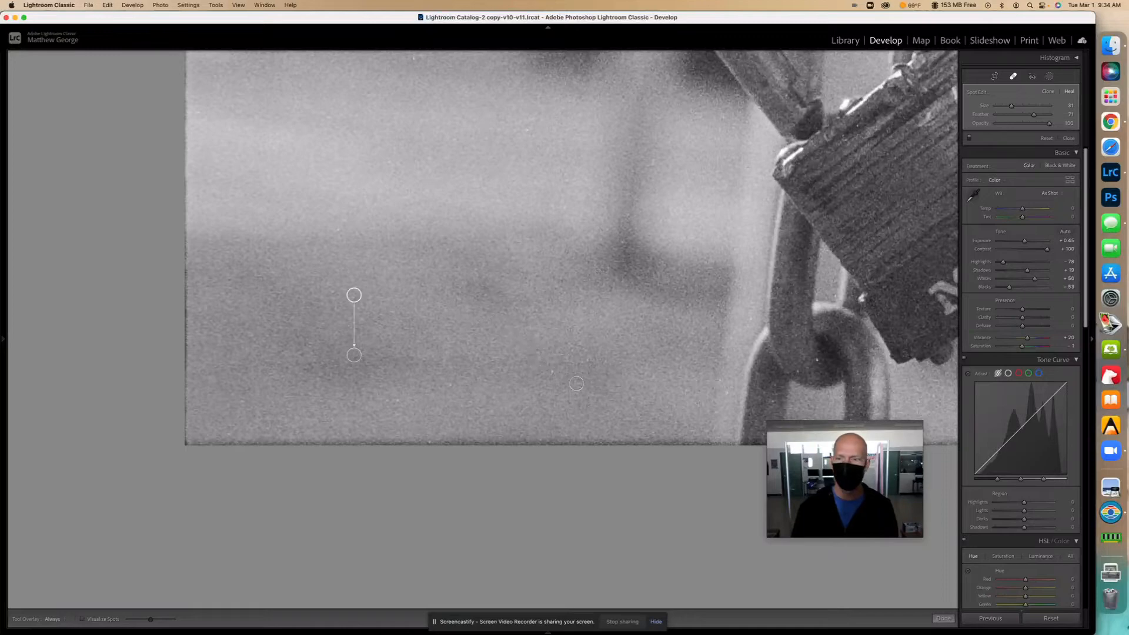
{"action": "left_click", "coordinate": [816, 360]}
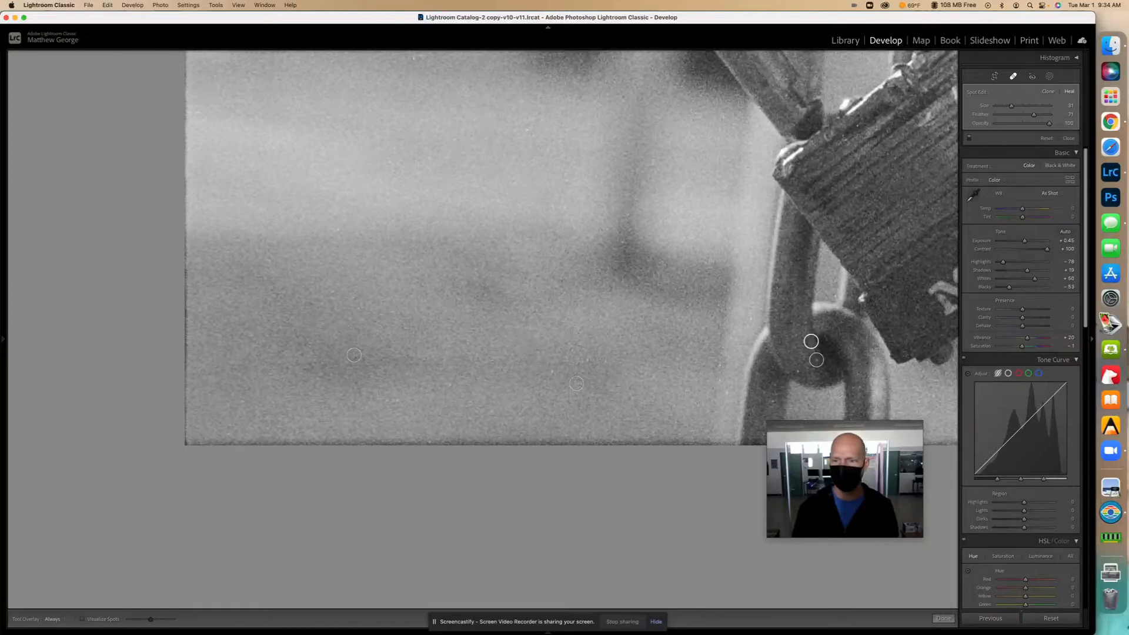
- Heal specks around the padlock and paint out two scratches near the top edge
{"action": "left_click_drag", "start_coordinate": [729, 358], "coordinate": [458, 310]}
{"action": "left_click_drag", "start_coordinate": [678, 304], "coordinate": [372, 313]}
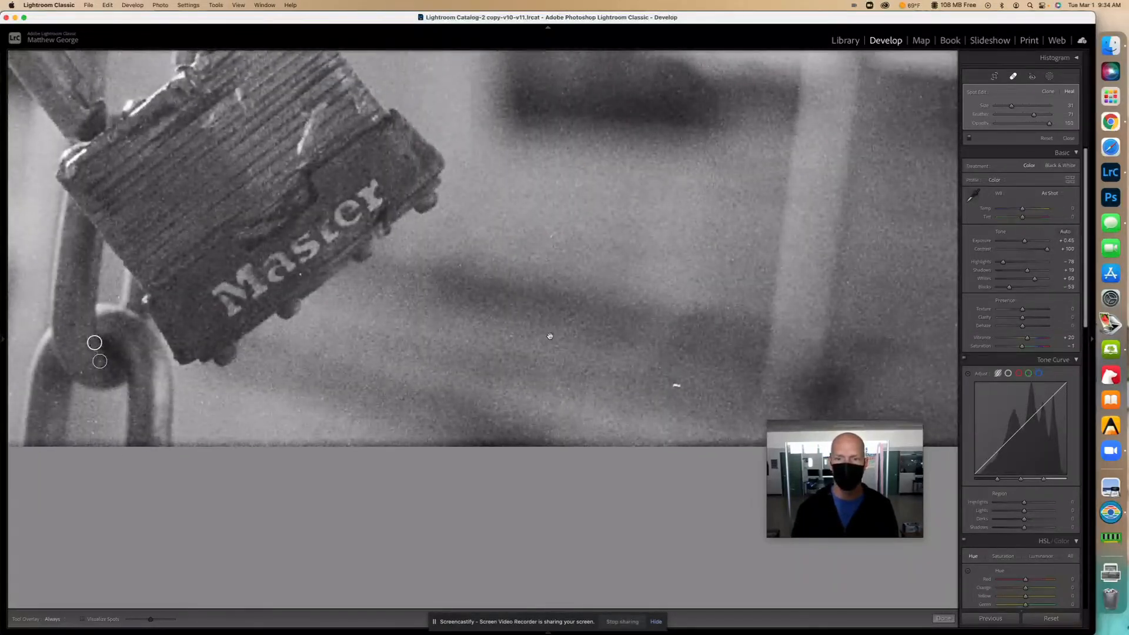
{"action": "left_click", "coordinate": [676, 385]}
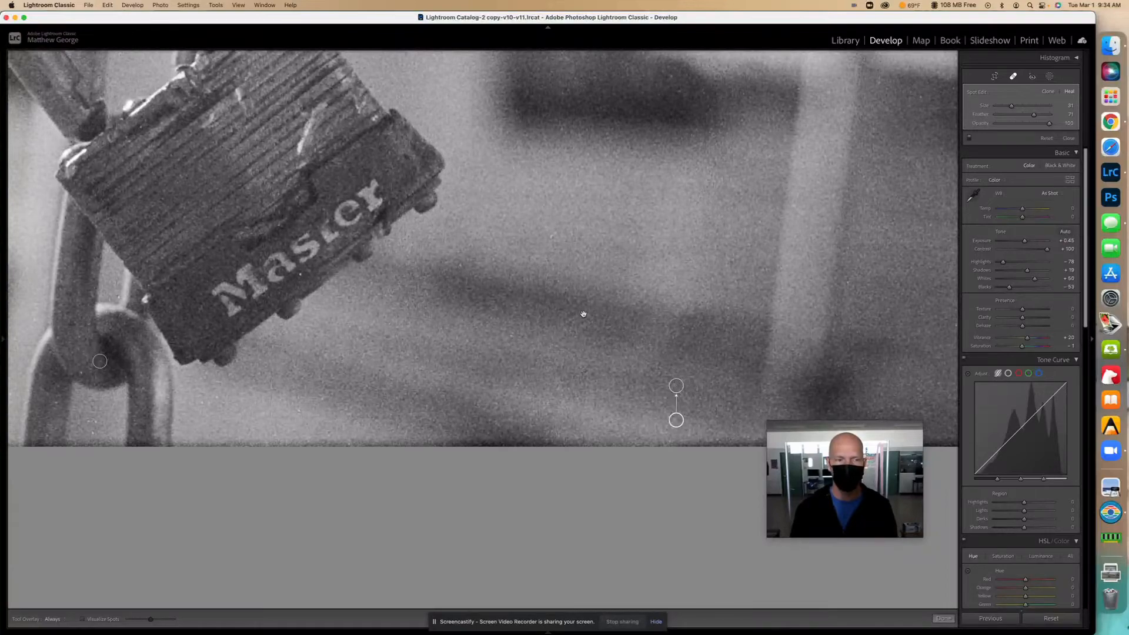
{"action": "left_click_drag", "start_coordinate": [584, 315], "coordinate": [705, 477]}
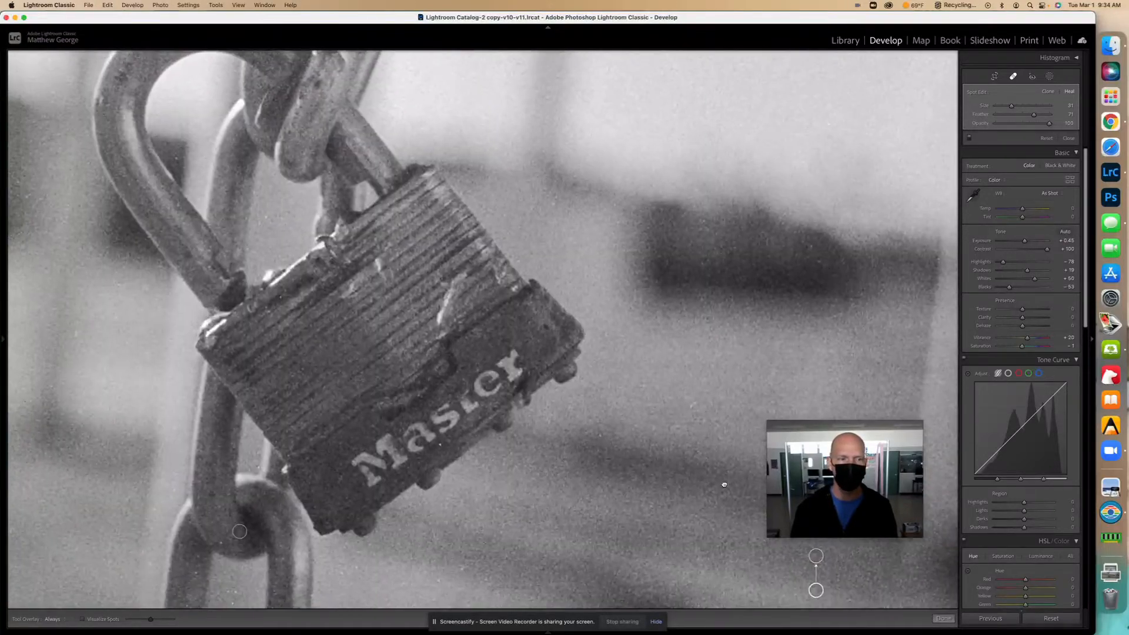
{"action": "left_click", "coordinate": [442, 445]}
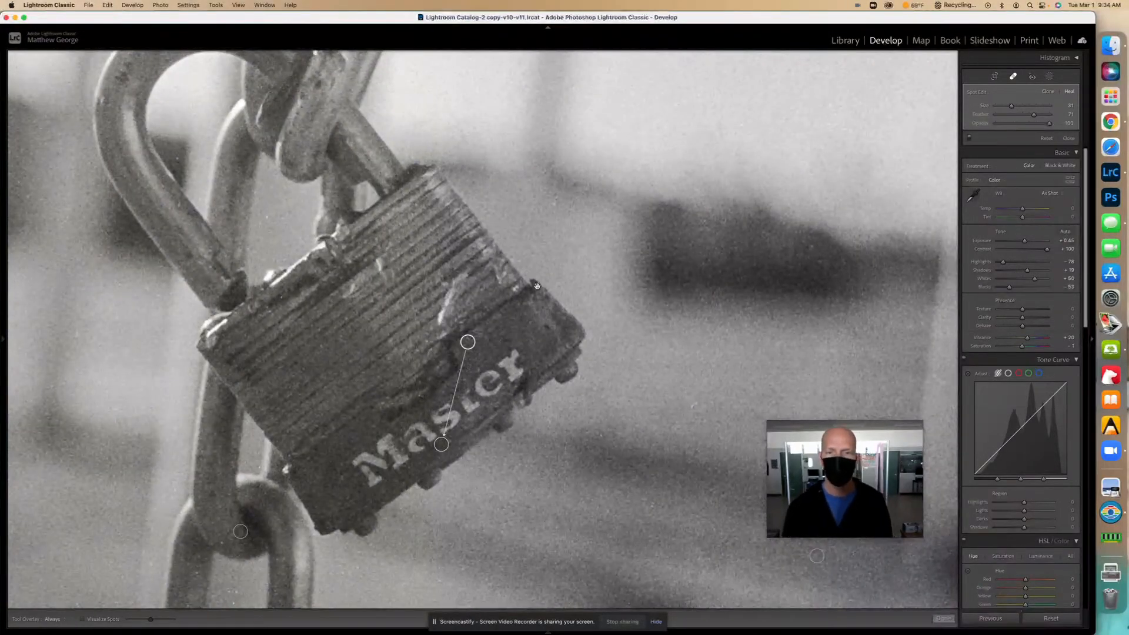
{"action": "mouse_move", "coordinate": [553, 266]}
{"action": "left_mouse_down"}
{"action": "mouse_move", "coordinate": [418, 383]}
{"action": "mouse_move", "coordinate": [212, 446]}
{"action": "mouse_move", "coordinate": [179, 391]}
{"action": "left_mouse_up"}
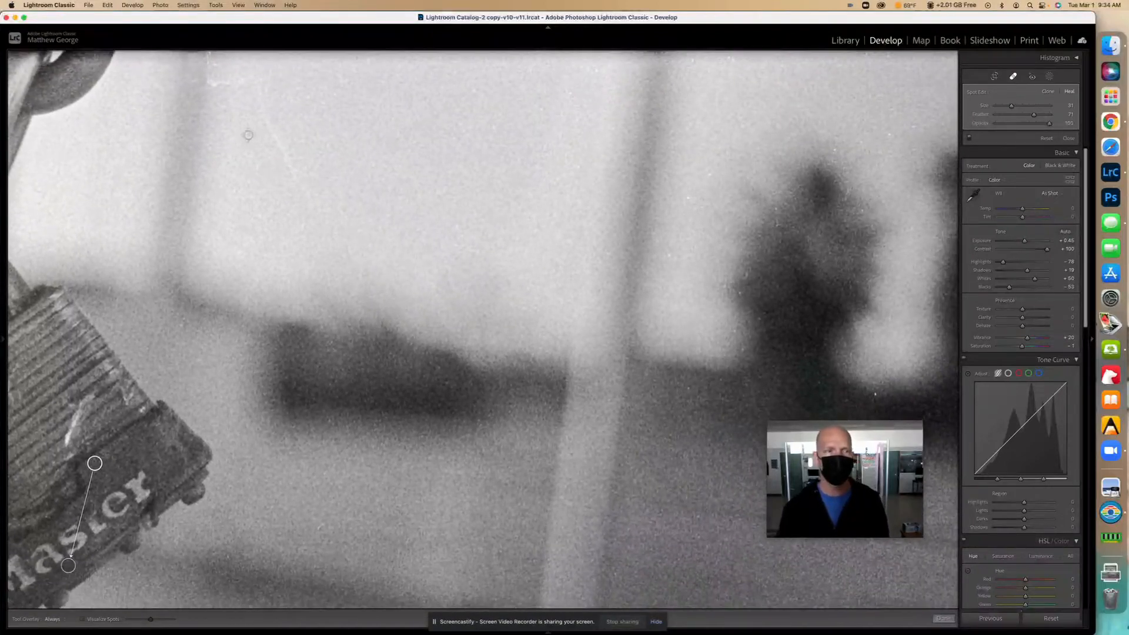
{"action": "left_click_drag", "start_coordinate": [264, 110], "coordinate": [310, 198]}
{"action": "mouse_move", "coordinate": [262, 80]}
{"action": "left_mouse_down"}
{"action": "mouse_move", "coordinate": [262, 101]}
{"action": "mouse_move", "coordinate": [210, 83]}
{"action": "mouse_move", "coordinate": [212, 66]}
{"action": "left_mouse_up"}
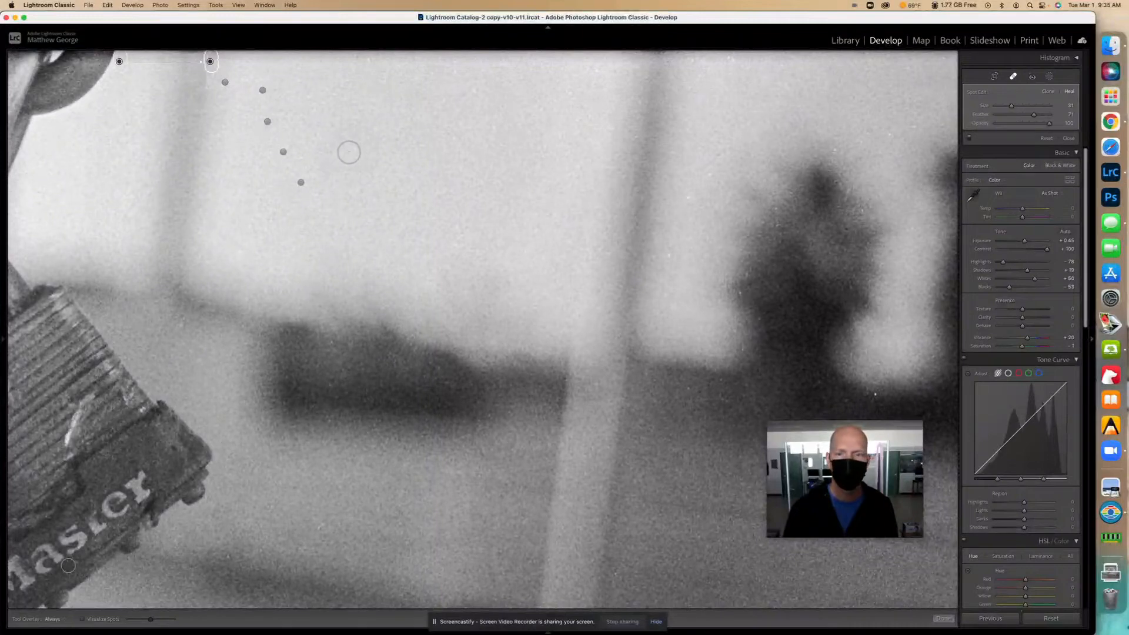
- Heal specks on and beside the dark figure and near the right edge, then zoom to fit
{"action": "left_click_drag", "start_coordinate": [460, 272], "coordinate": [137, 214]}
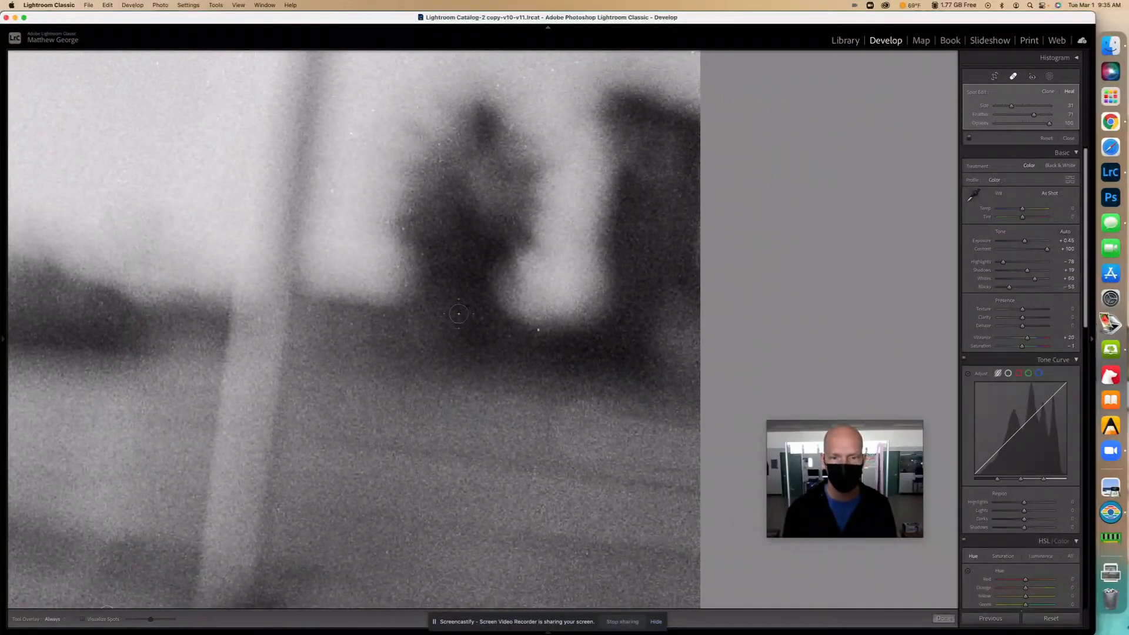
{"action": "left_click", "coordinate": [538, 330]}
{"action": "mouse_move", "coordinate": [479, 335]}
{"action": "left_mouse_down"}
{"action": "mouse_move", "coordinate": [525, 209]}
{"action": "mouse_move", "coordinate": [575, 428]}
{"action": "left_mouse_up"}
{"action": "left_click_drag", "start_coordinate": [484, 204], "coordinate": [465, 346]}
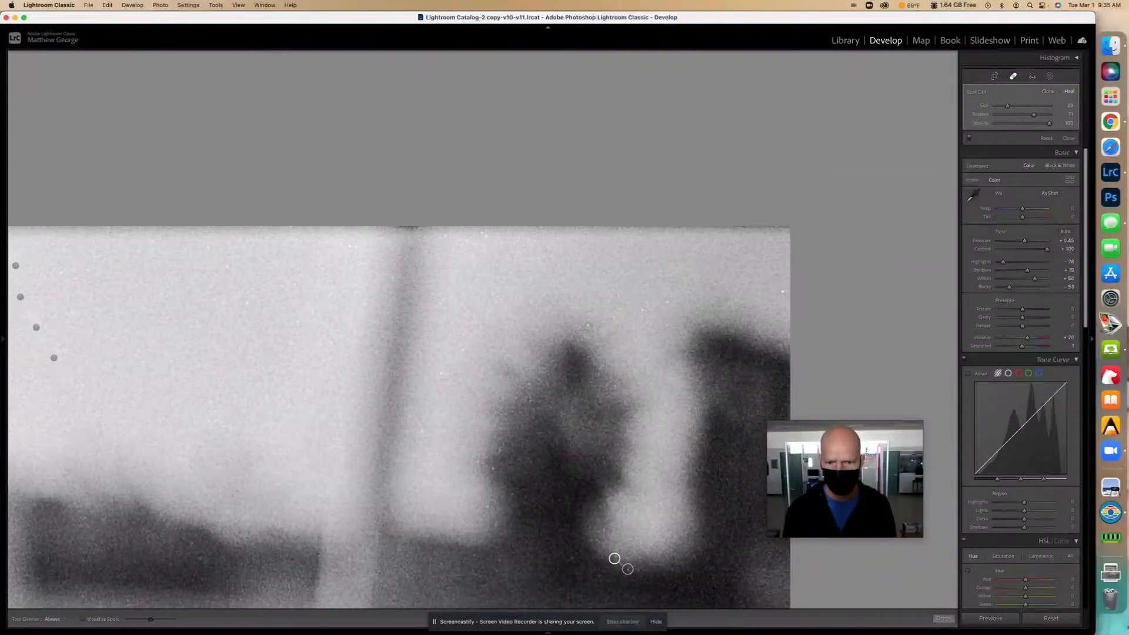
{"action": "left_click", "coordinate": [613, 360]}
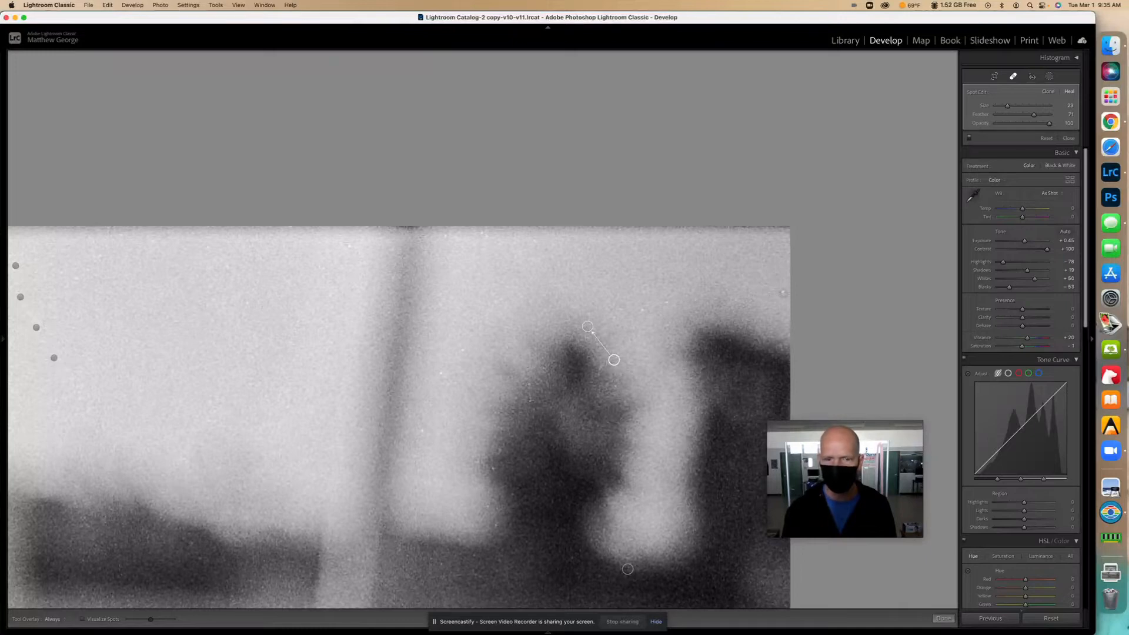
{"action": "left_click", "coordinate": [784, 292]}
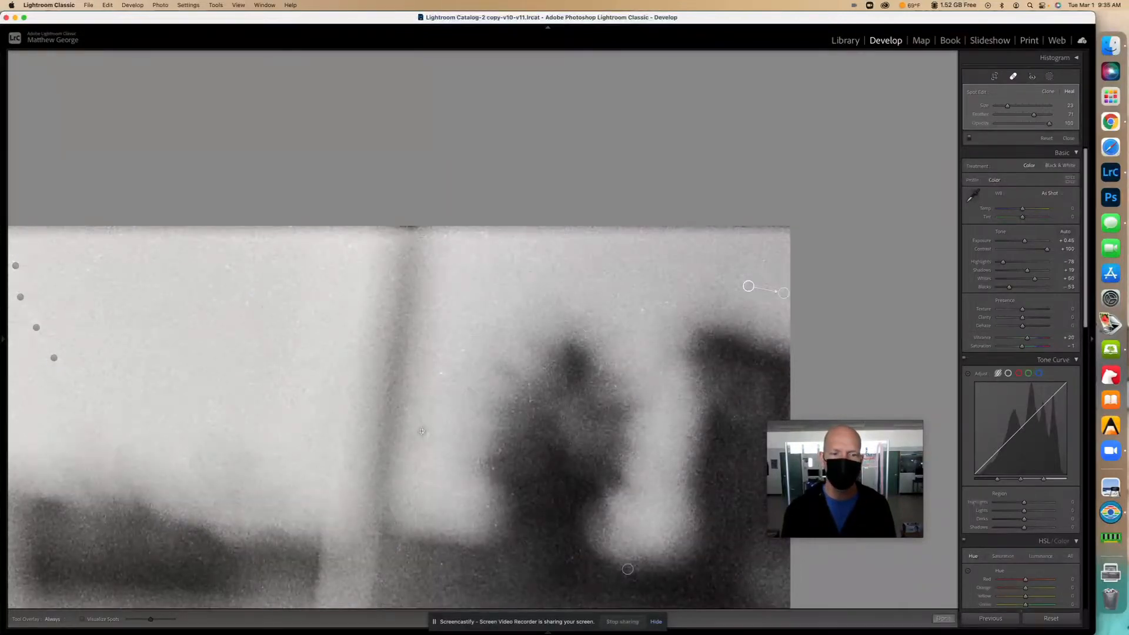
{"action": "left_click", "coordinate": [440, 372]}
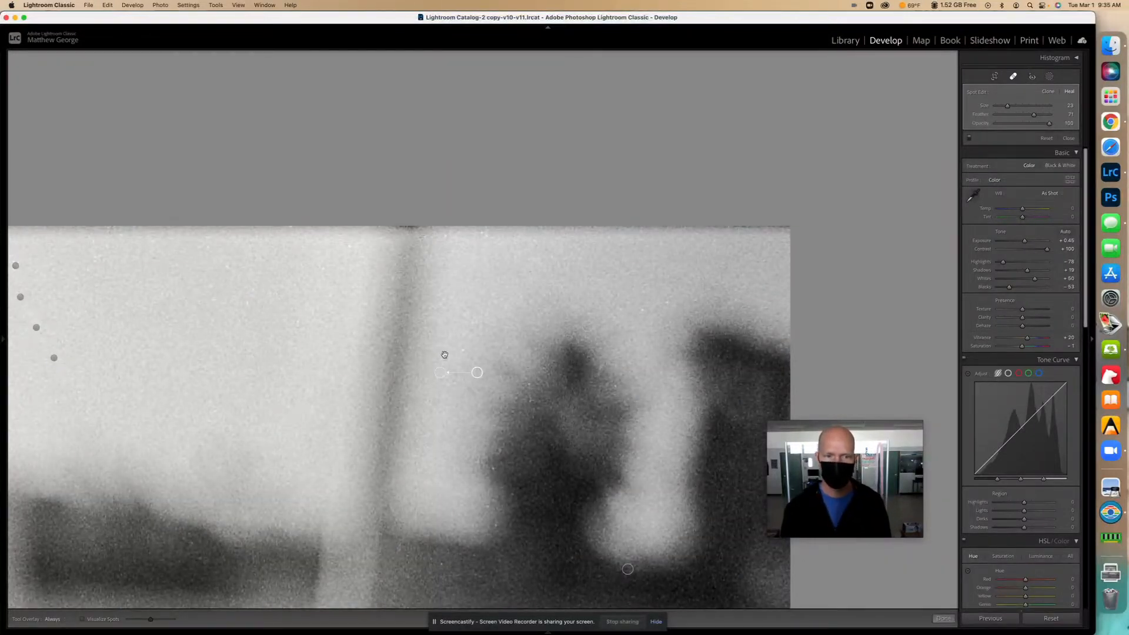
{"action": "left_click", "coordinate": [445, 355]}
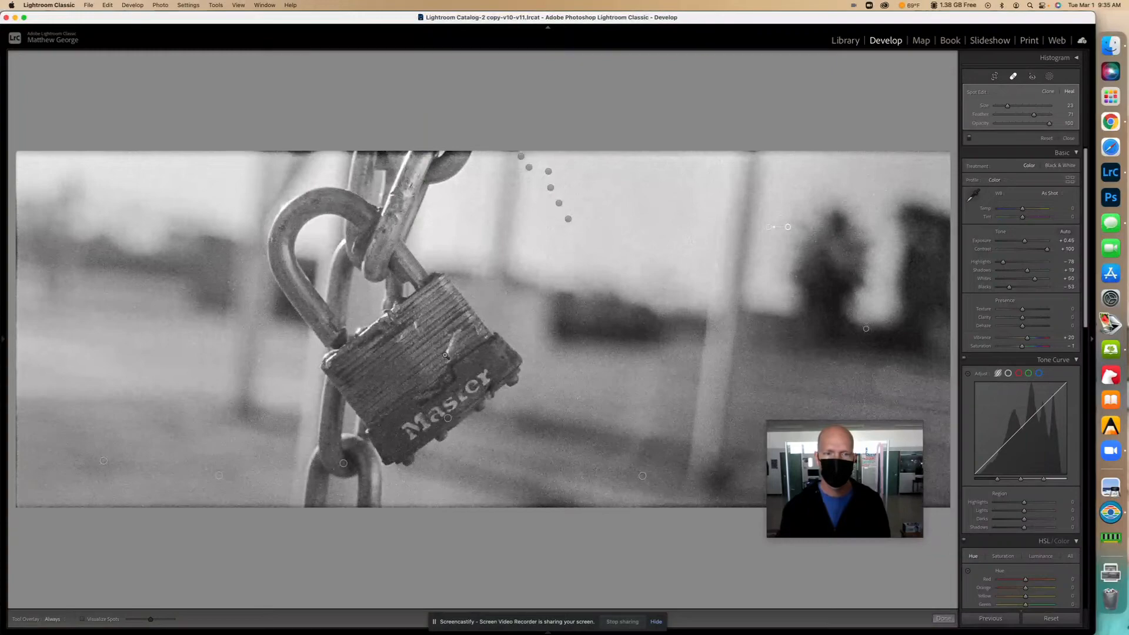
- Heal the last dust speck on the padlock and close Spot Removal with Done
{"action": "left_click", "coordinate": [193, 346]}
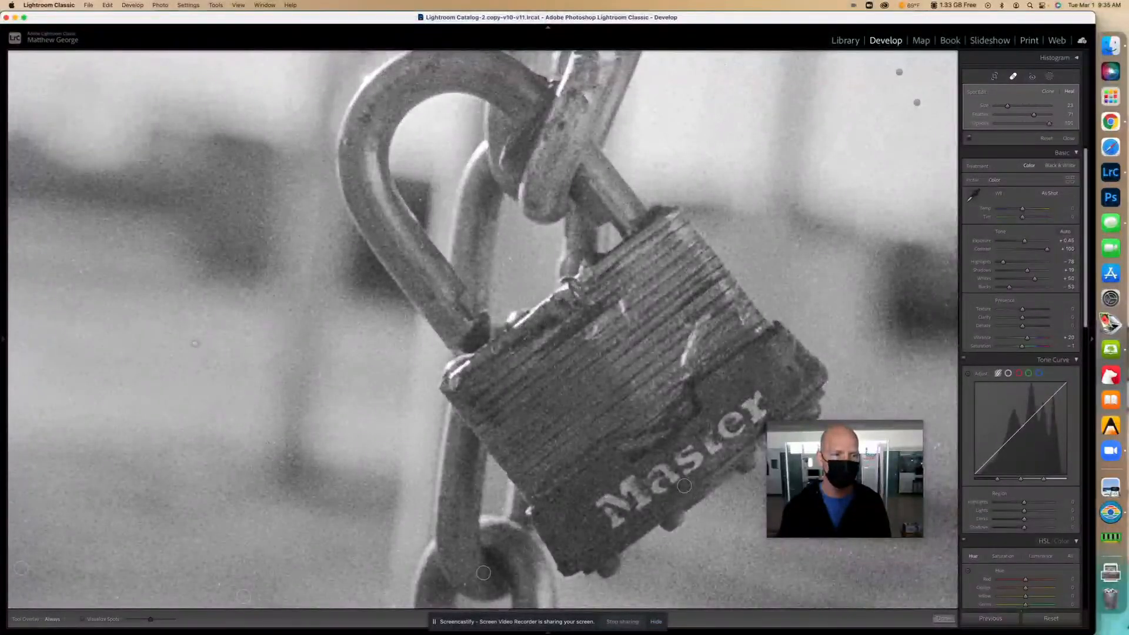
{"action": "left_click", "coordinate": [195, 343]}
{"action": "left_click", "coordinate": [361, 350]}
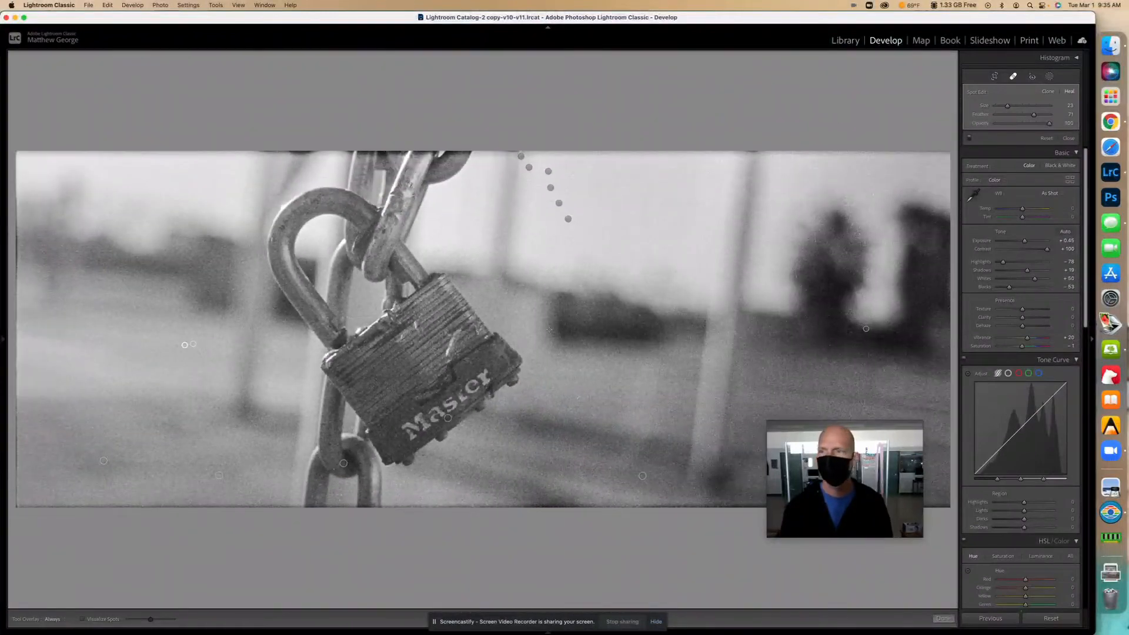
{"action": "left_click", "coordinate": [1013, 77]}
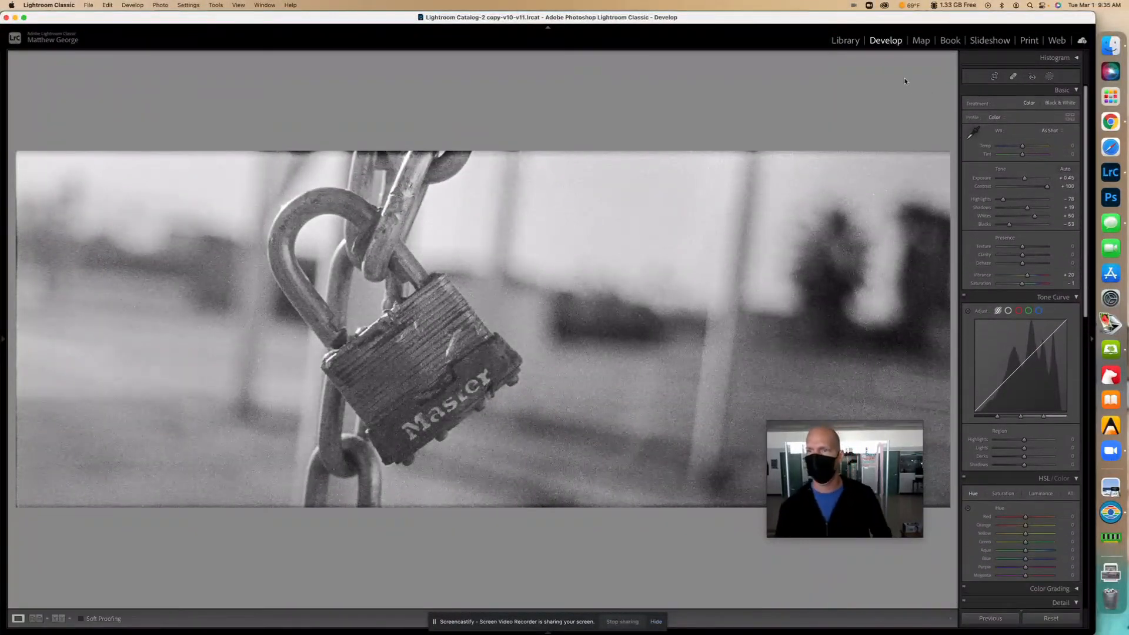
- Select both padlock versions in the Library grid
{"action": "key", "text": "g"}
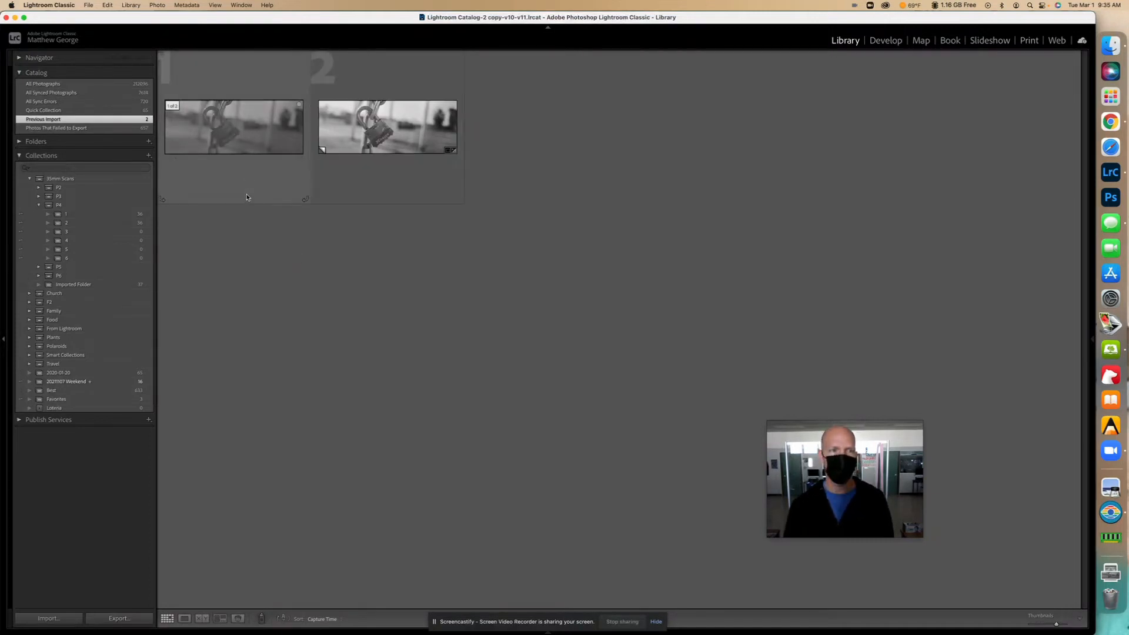
{"action": "left_click", "coordinate": [256, 136]}
{"action": "left_click", "coordinate": [405, 134], "text": "shift"}
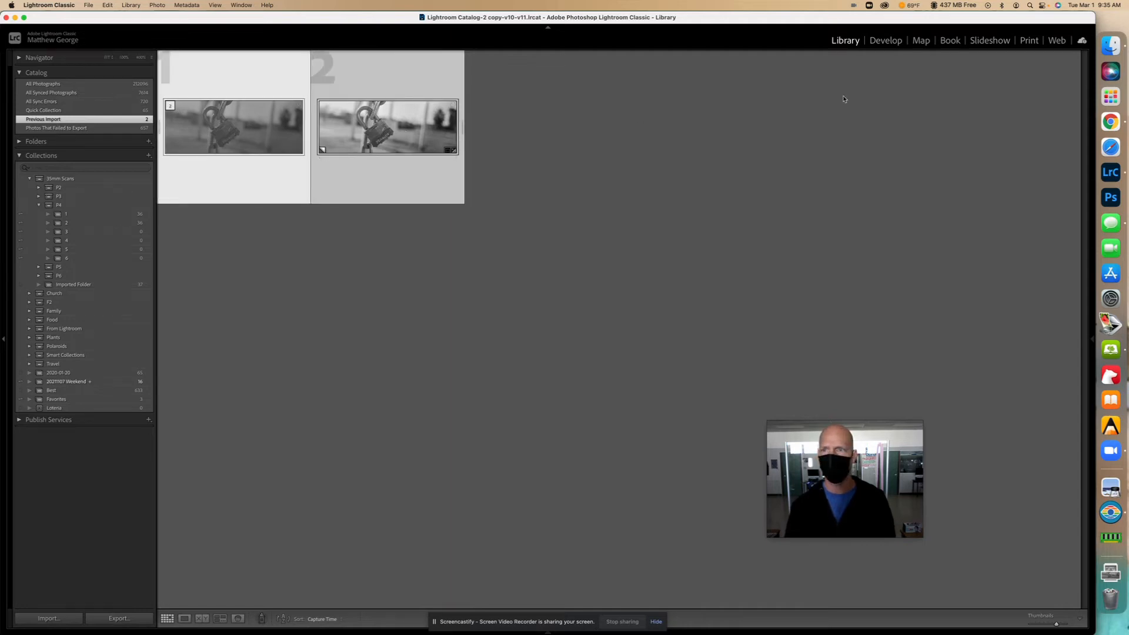
- In Print, keep Single Image / Contact Sheet, set Page Grid Rows to 1, and enable Show Guides
{"action": "left_click", "coordinate": [1029, 40]}
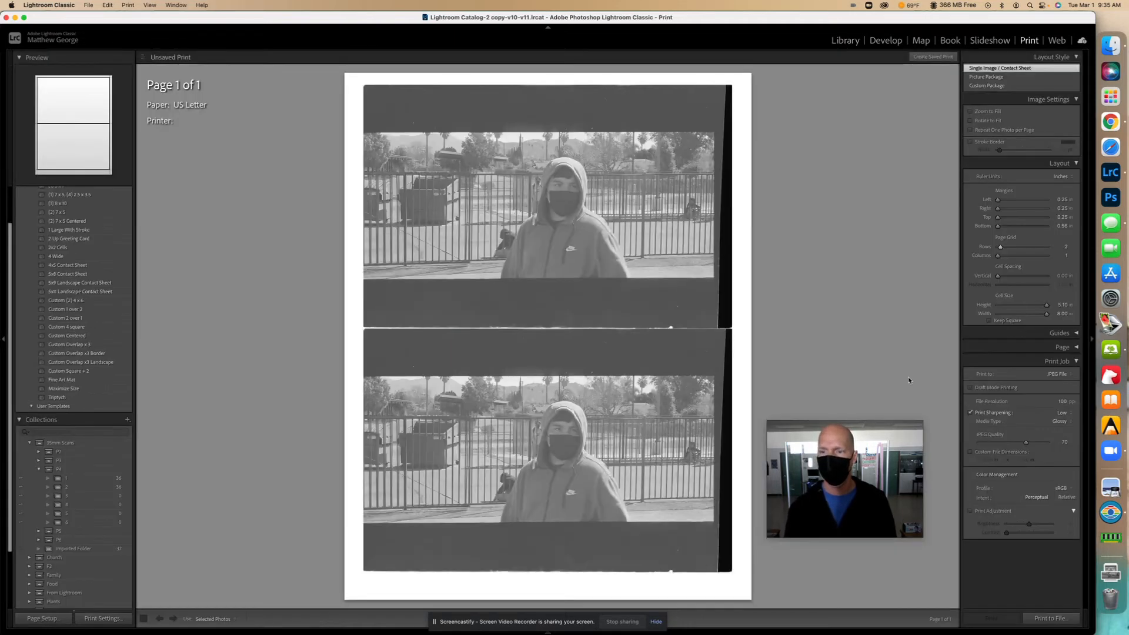
{"action": "left_click_drag", "start_coordinate": [885, 440], "coordinate": [915, 291]}
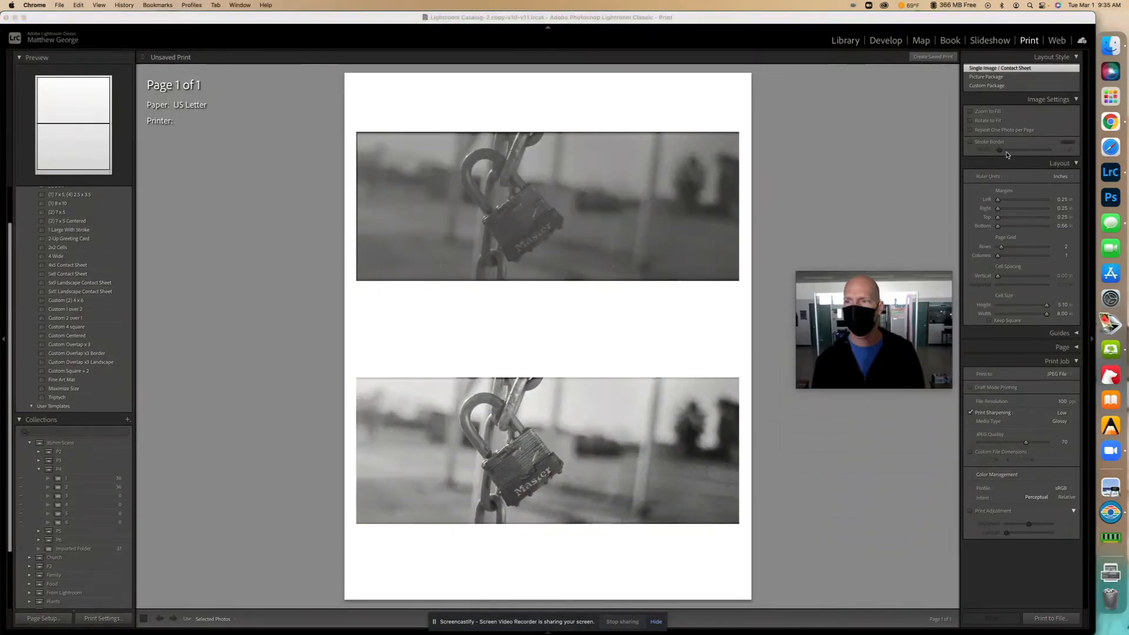
{"action": "left_click", "coordinate": [985, 77]}
{"action": "left_click", "coordinate": [985, 68]}
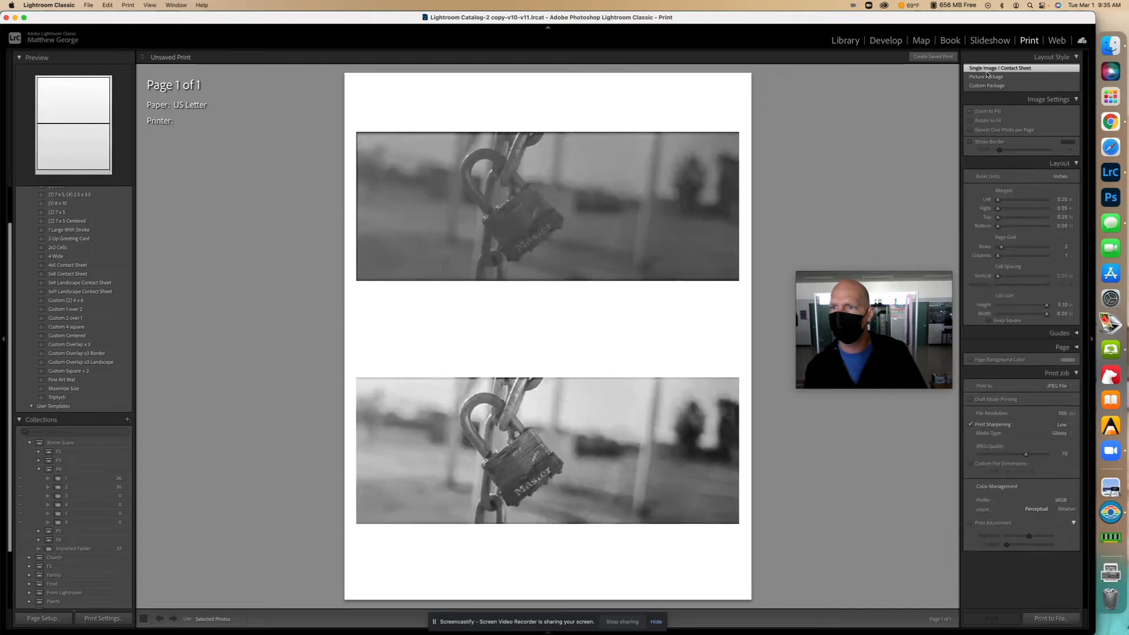
{"action": "left_click_drag", "start_coordinate": [1001, 247], "coordinate": [996, 247]}
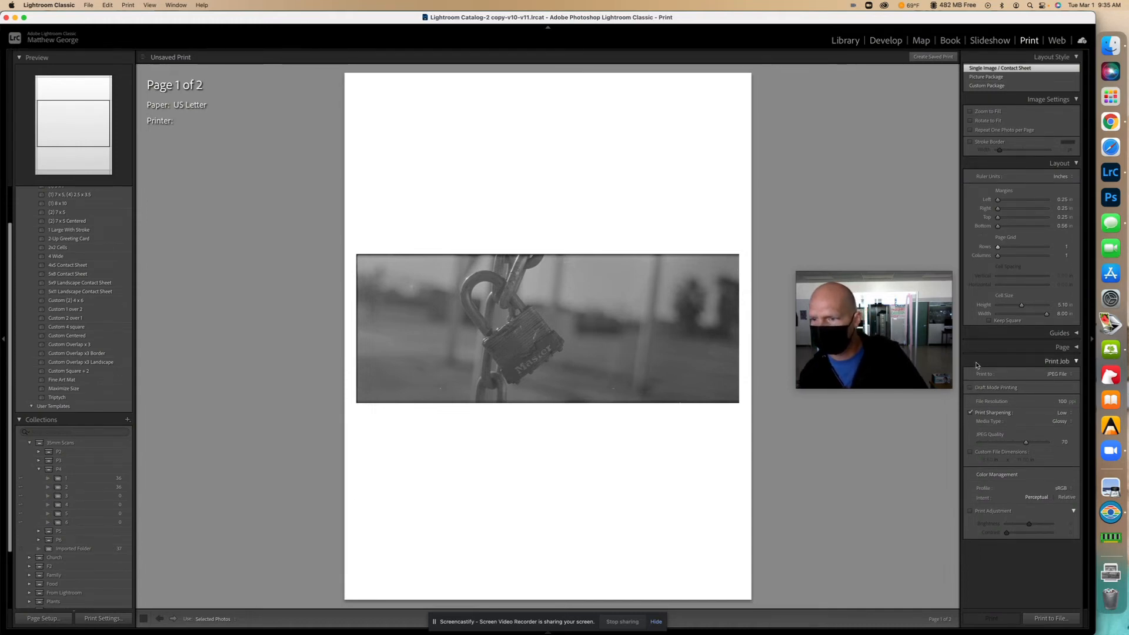
{"action": "left_click", "coordinate": [1076, 334]}
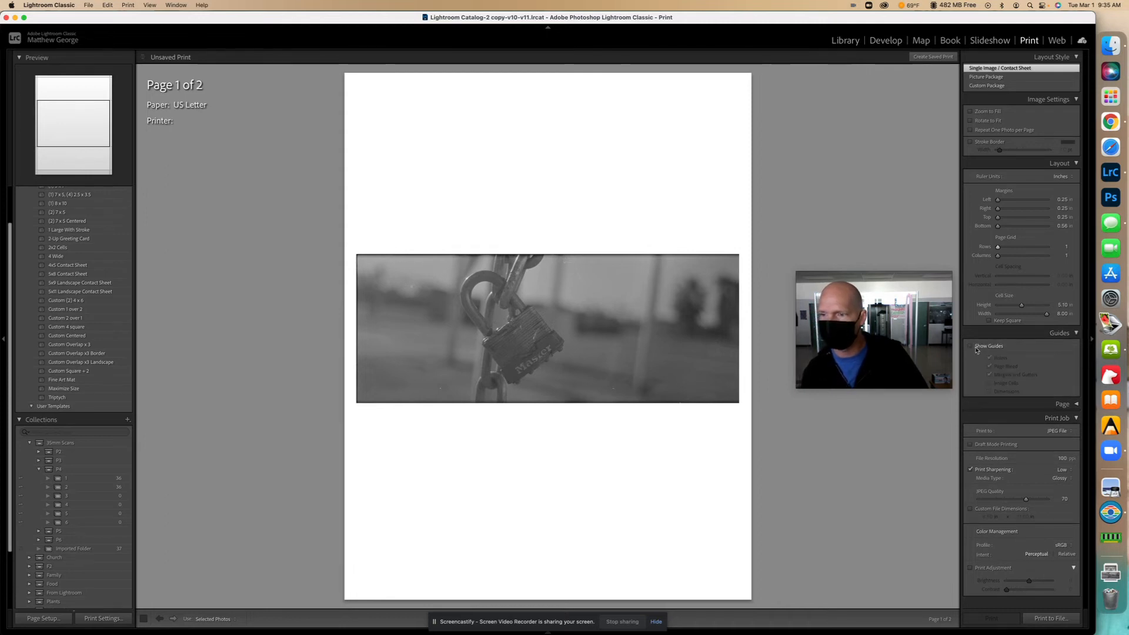
{"action": "left_click", "coordinate": [971, 347]}
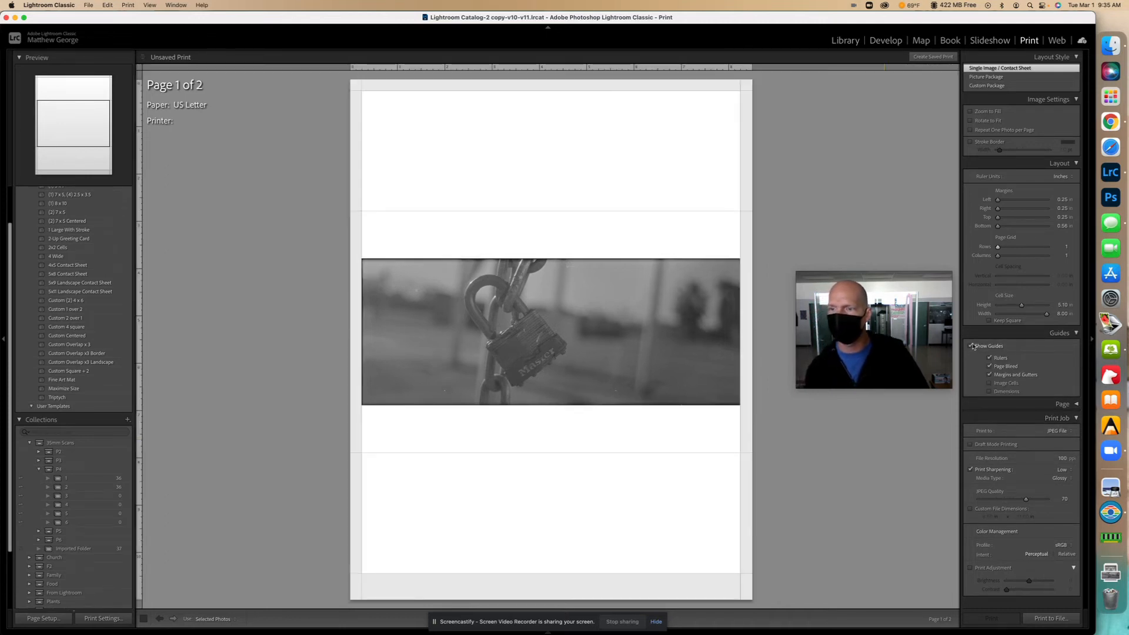
- Lay out two rotated padlock copies stacked on the page at 8 in cell width, guides hidden
{"action": "left_click", "coordinate": [971, 121]}
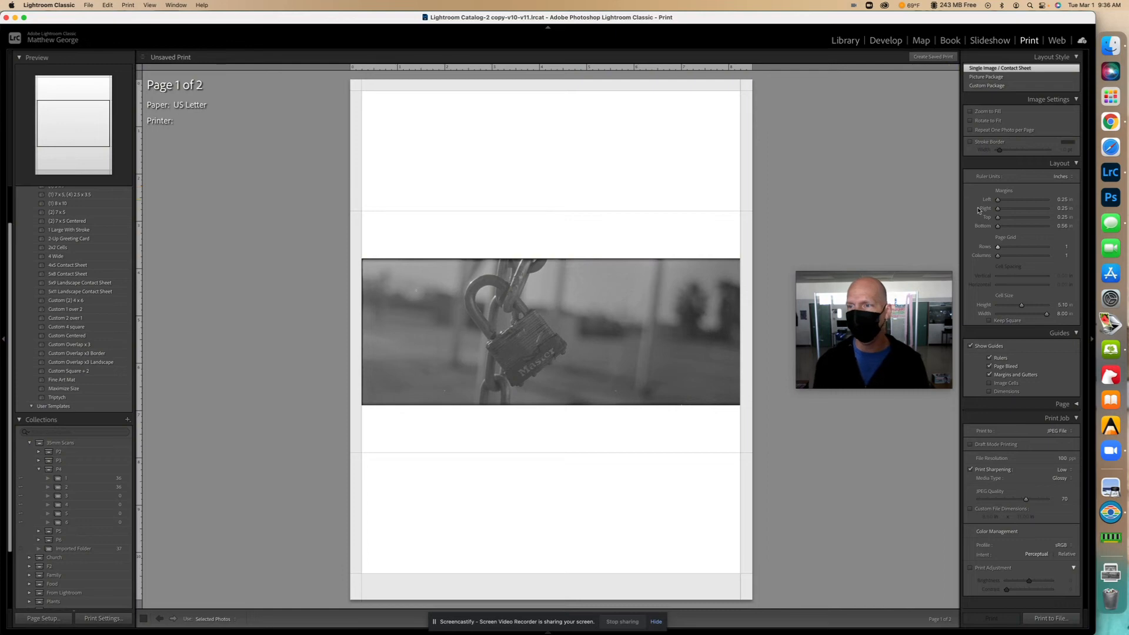
{"action": "left_click_drag", "start_coordinate": [999, 248], "coordinate": [1002, 249]}
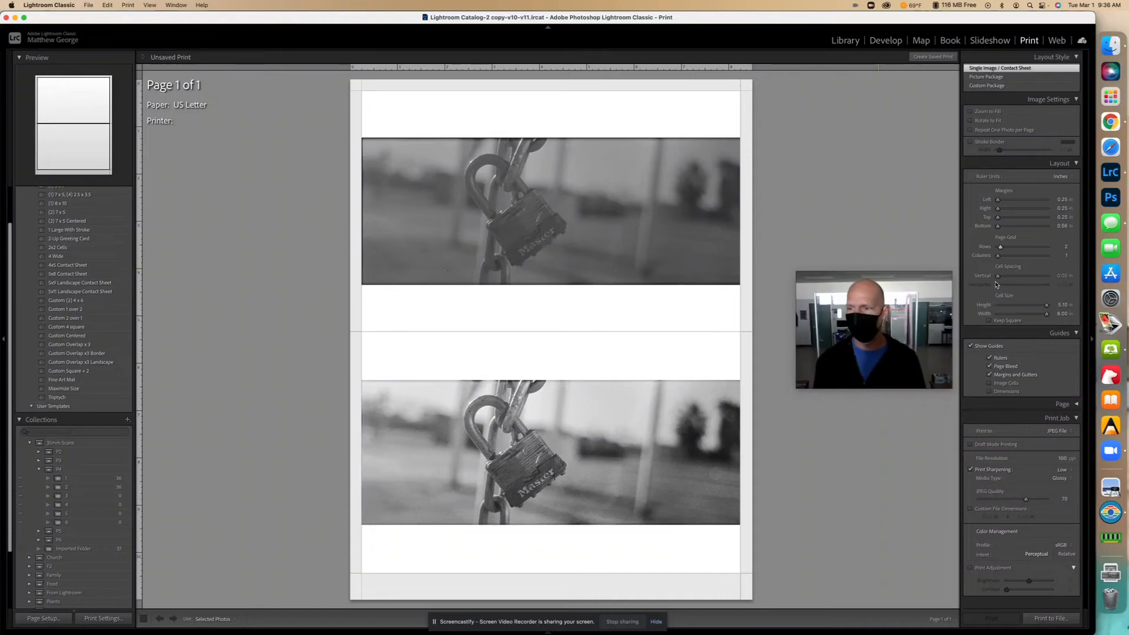
{"action": "left_click", "coordinate": [970, 347]}
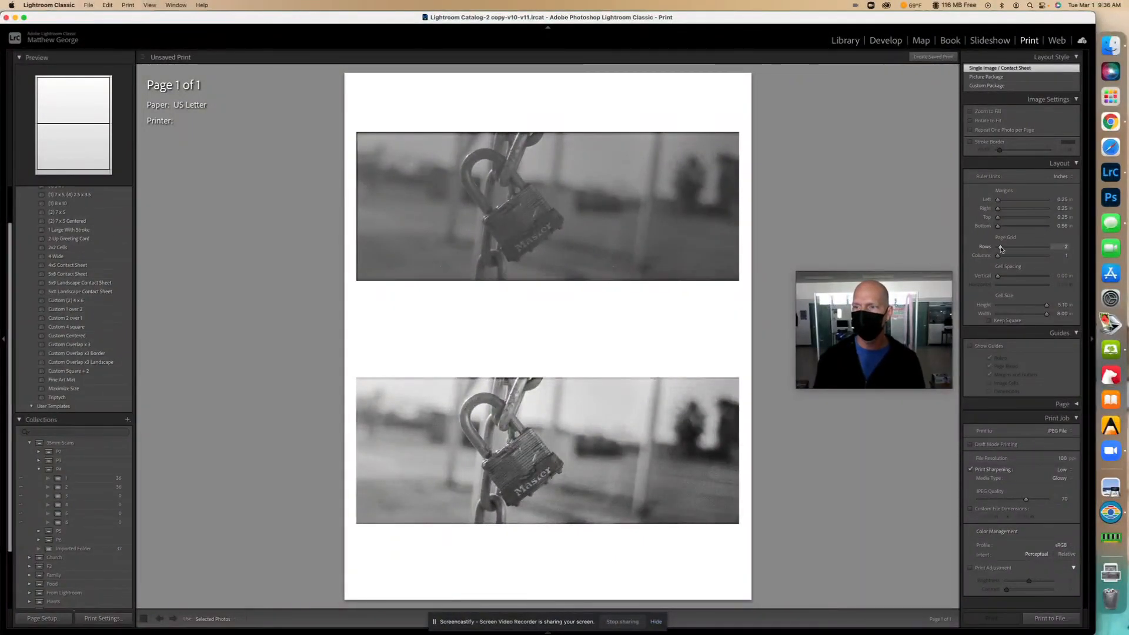
{"action": "mouse_move", "coordinate": [1001, 250]}
{"action": "left_mouse_down"}
{"action": "mouse_move", "coordinate": [1001, 259]}
{"action": "mouse_move", "coordinate": [1002, 249]}
{"action": "left_mouse_up"}
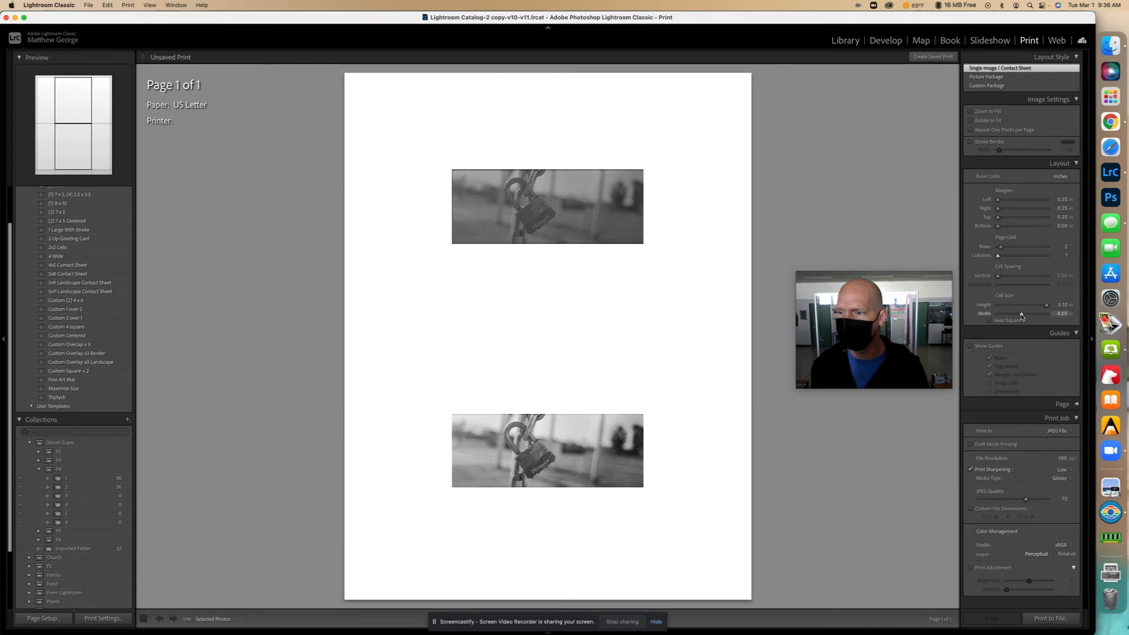
{"action": "left_click_drag", "start_coordinate": [1021, 316], "coordinate": [1048, 310]}
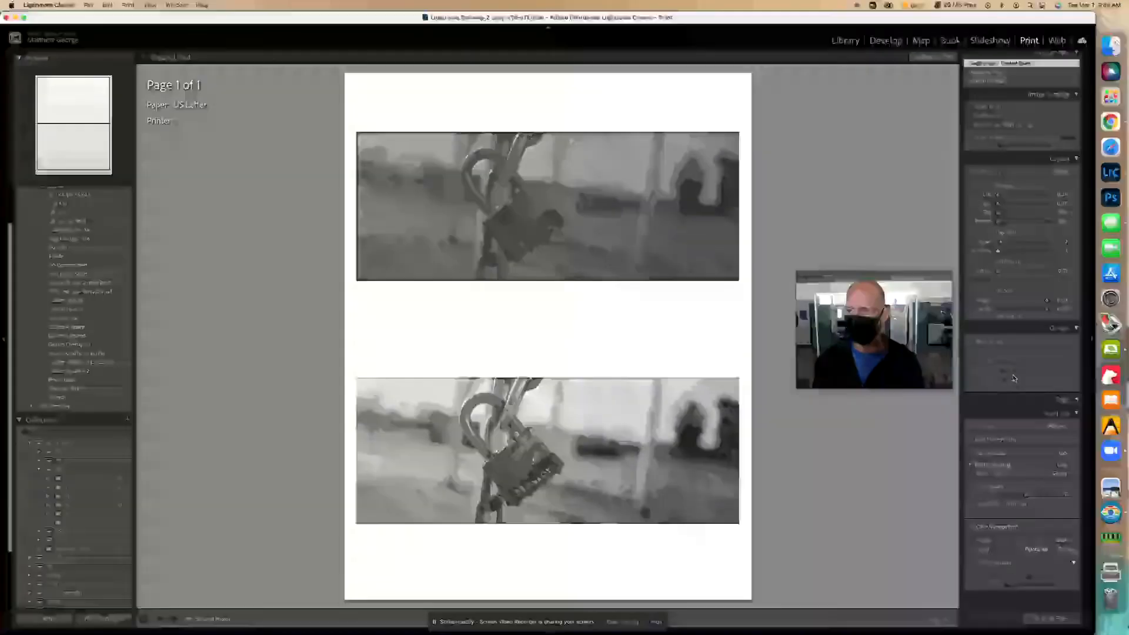
- Set the print output destination to JPEG File
{"action": "left_click", "coordinate": [1058, 431]}
{"action": "left_click", "coordinate": [1055, 422]}
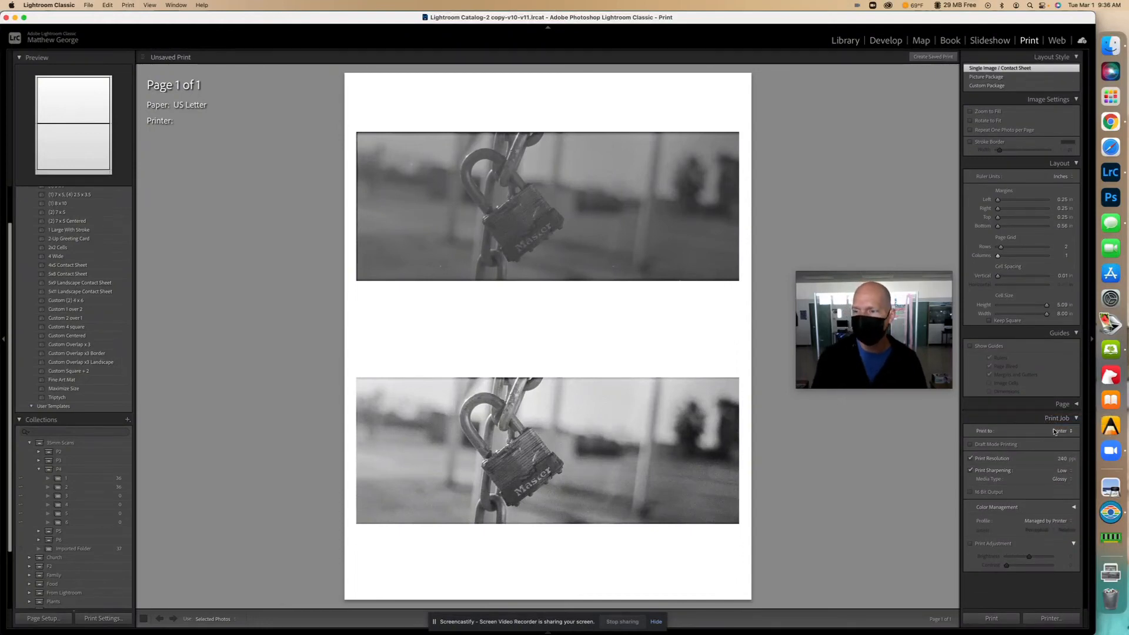
{"action": "left_click", "coordinate": [1059, 431]}
{"action": "left_click", "coordinate": [1060, 441]}
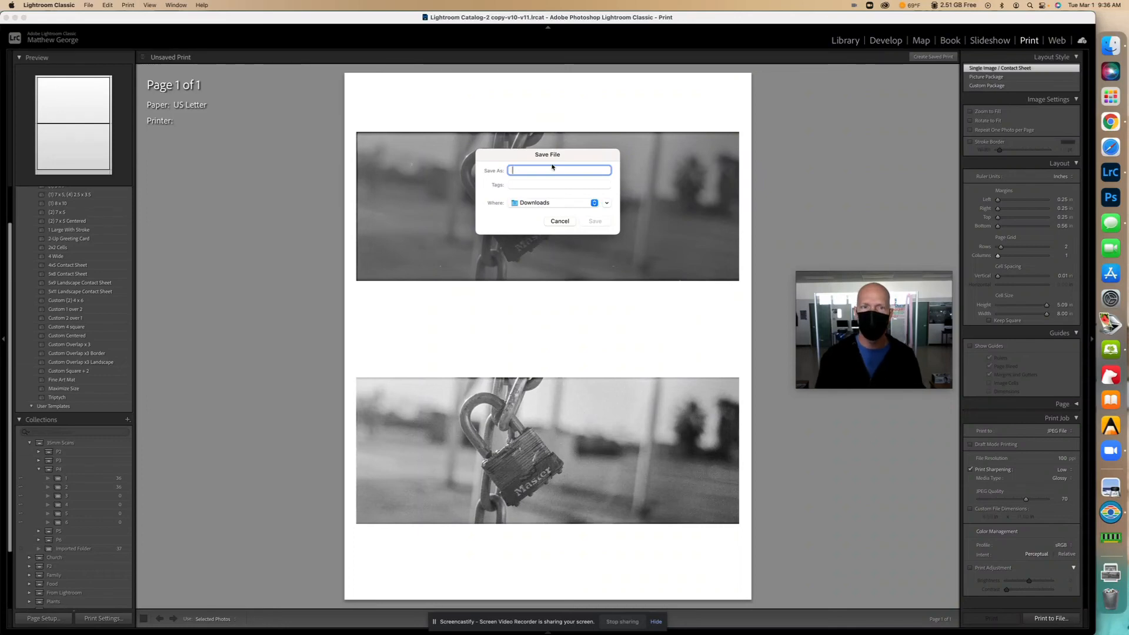
- Save the page as a JPEG in Downloads, named Restoration plus the photographer's name
{"action": "type", "text": "Rest"}
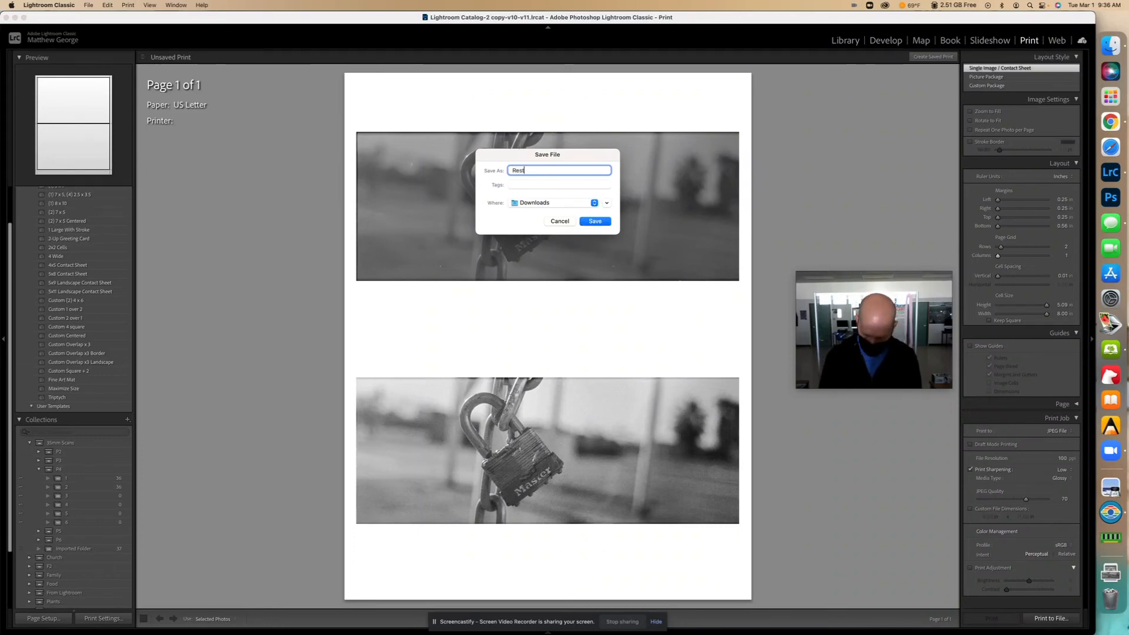
{"action": "type", "text": "orati"}
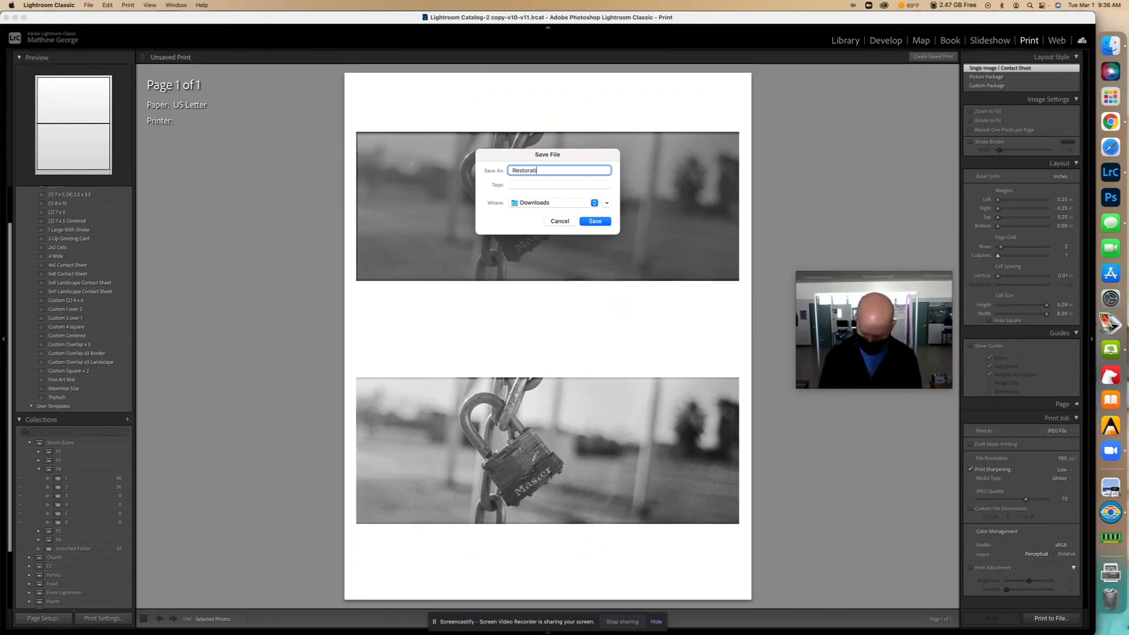
{"action": "type", "text": "on"}
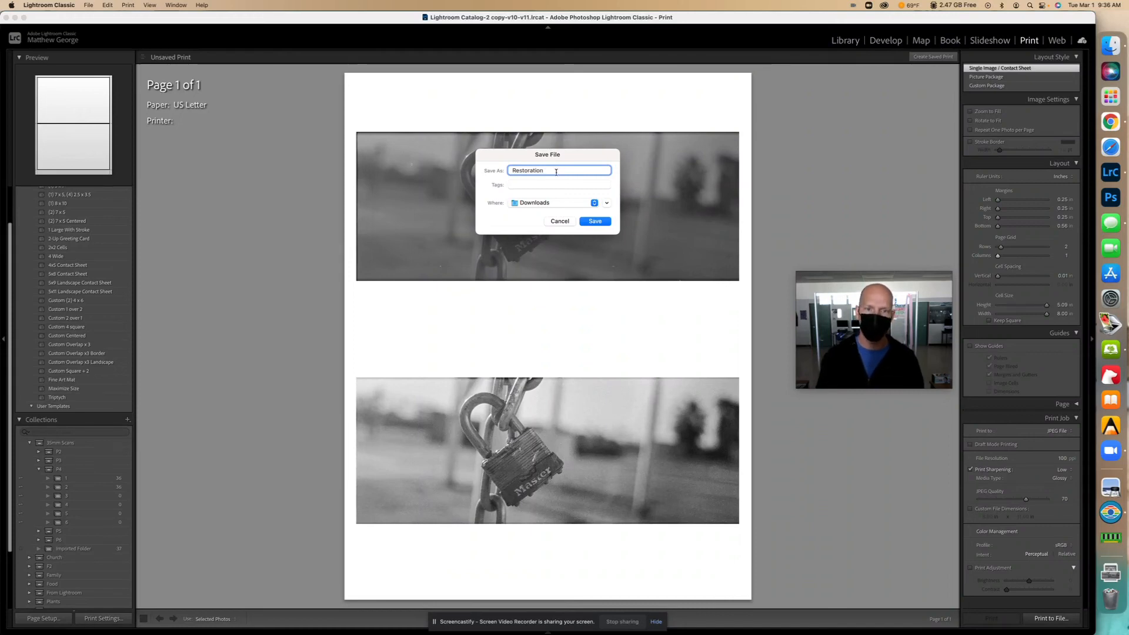
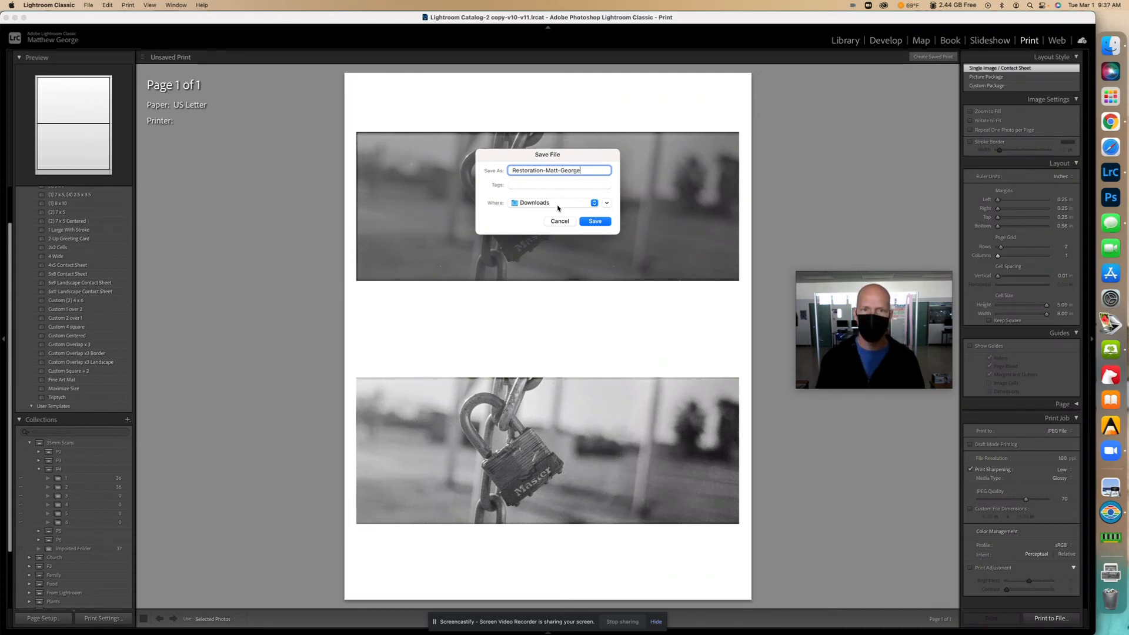
{"action": "left_click", "coordinate": [558, 206]}
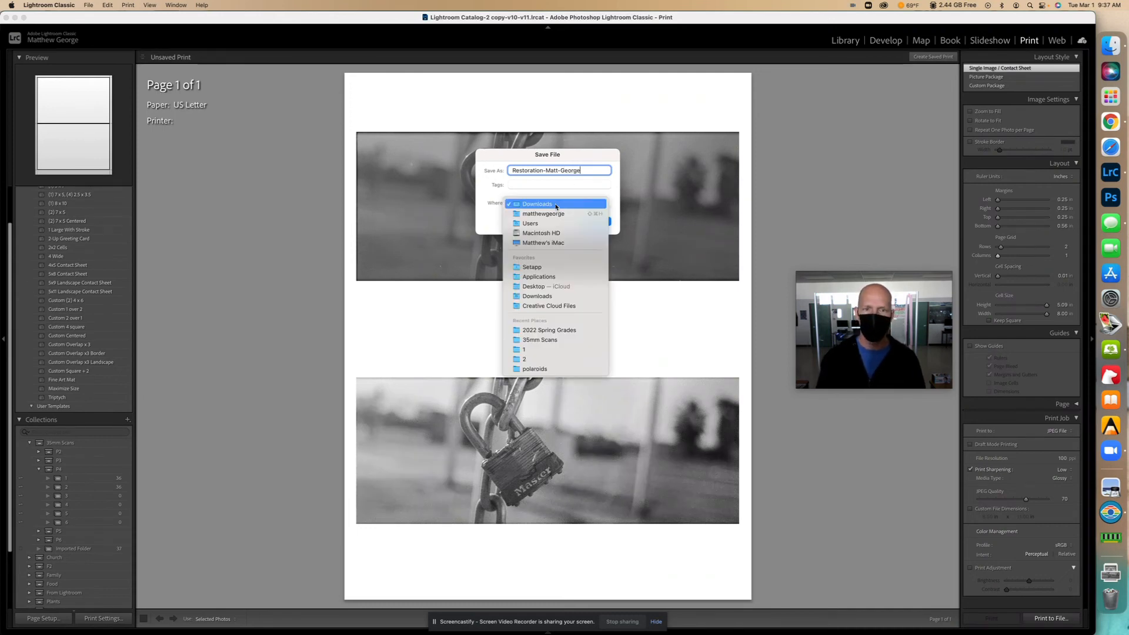
{"action": "left_click", "coordinate": [552, 205]}
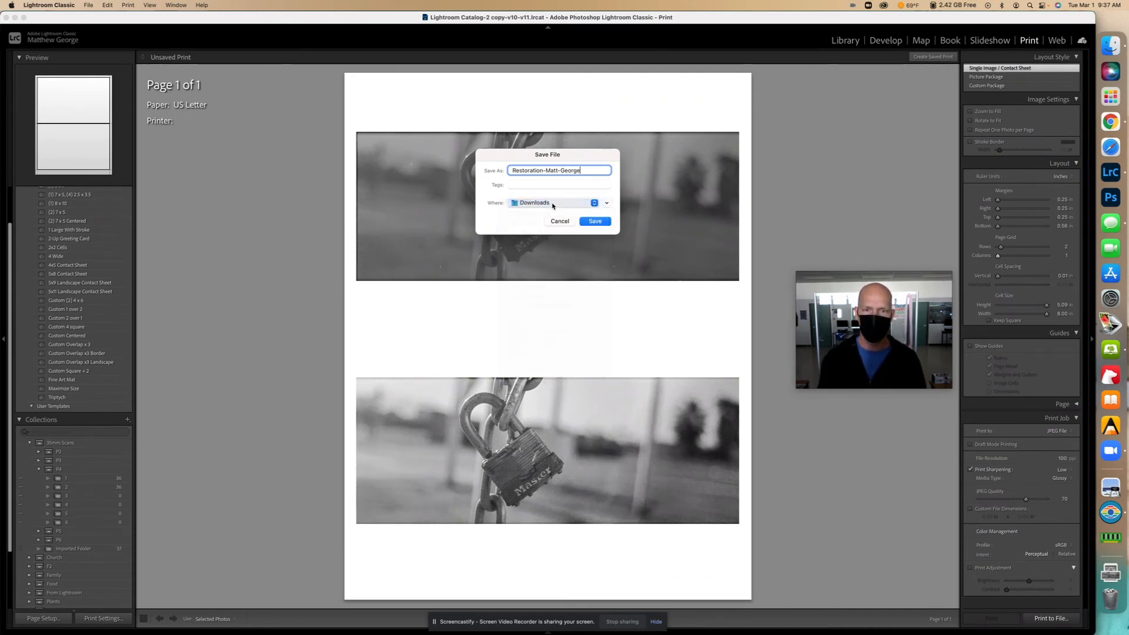
{"action": "left_click", "coordinate": [596, 223]}
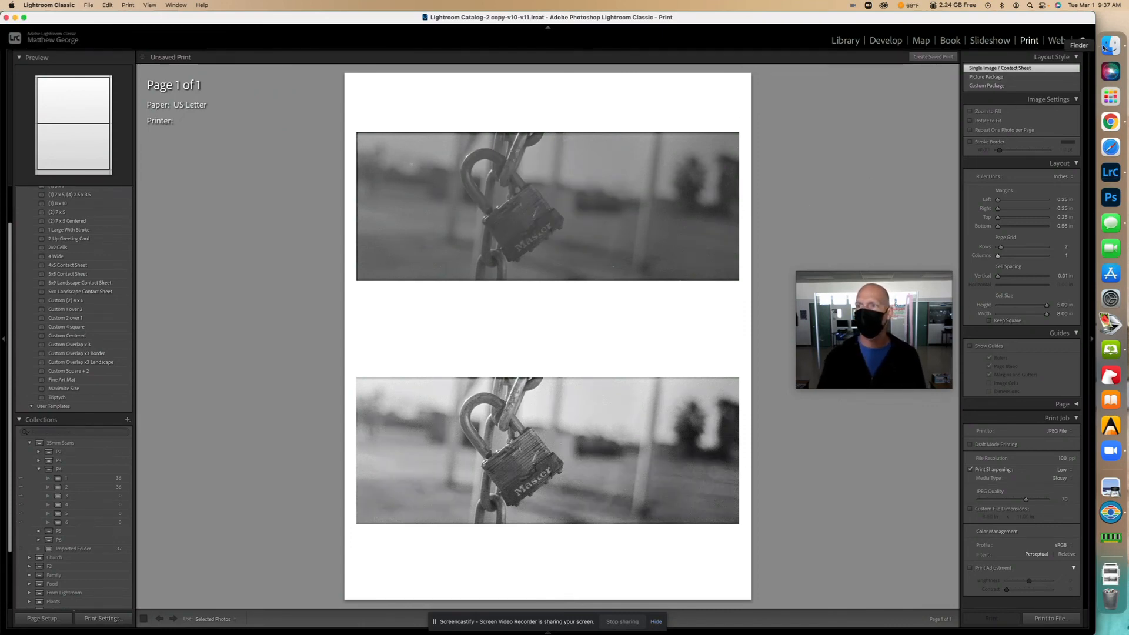
- Preview the saved restoration JPEG from Downloads, then switch back to Chrome
{"action": "left_click", "coordinate": [1109, 46]}
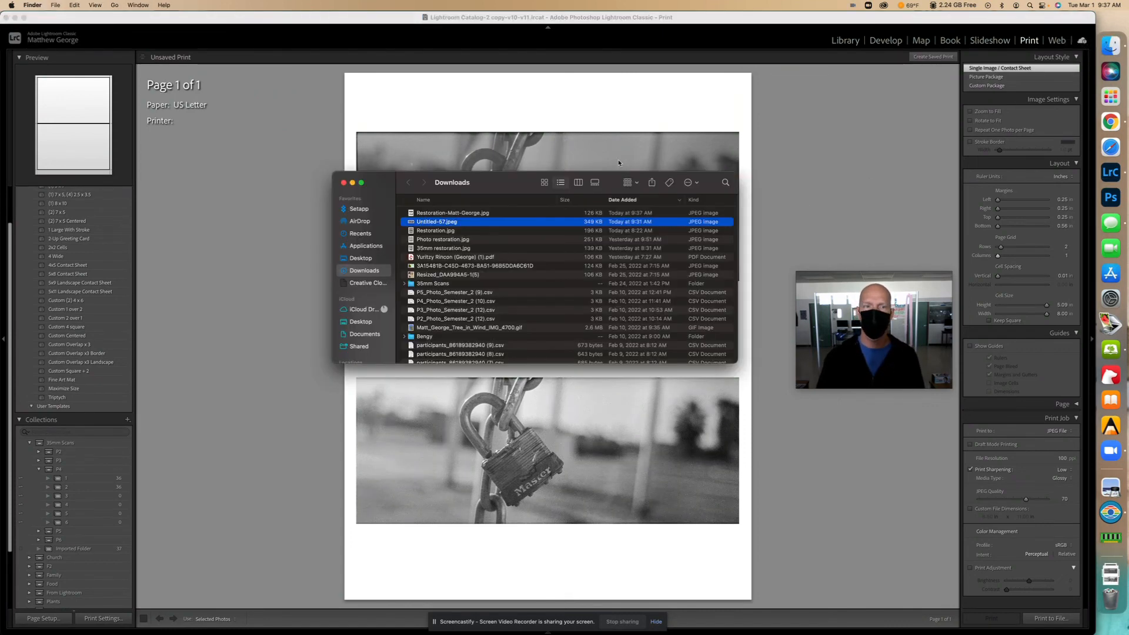
{"action": "double_click", "coordinate": [483, 213]}
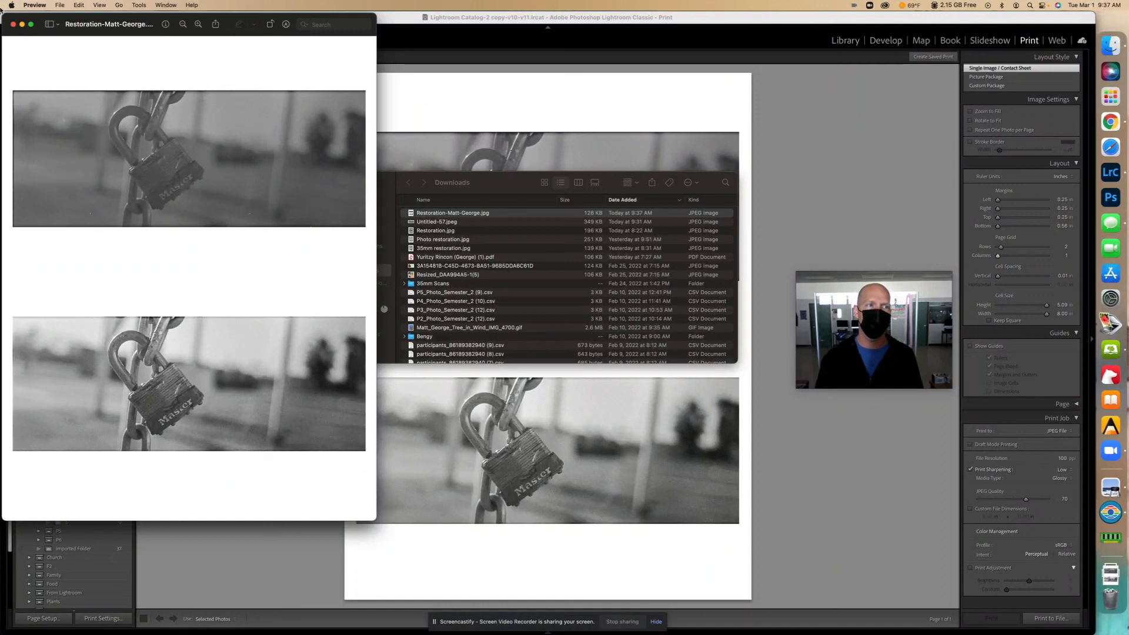
{"action": "left_click", "coordinate": [13, 24]}
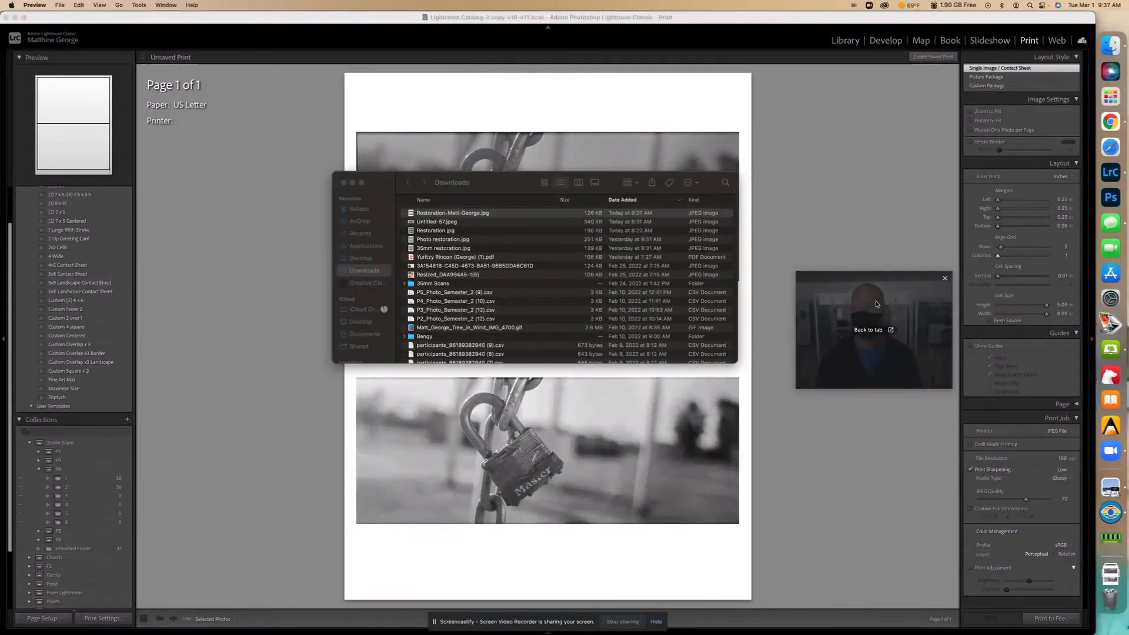
{"action": "left_click", "coordinate": [1111, 121]}
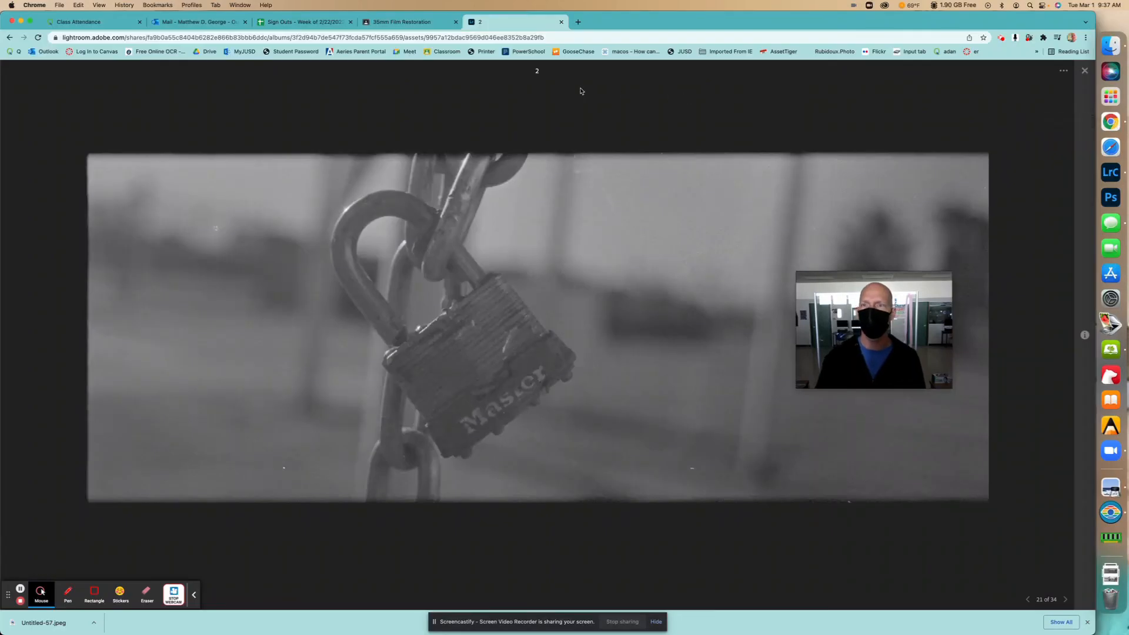